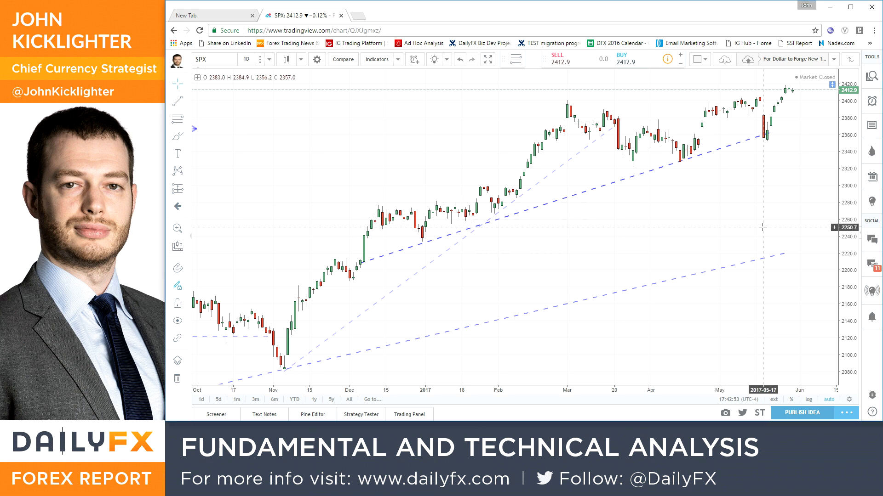
- Zoom the SPX chart out to 2013 and back to the past year, then maximize the price pane
{"action": "scroll", "coordinate": [561, 293], "scroll_direction": "down", "scroll_amount": 5}
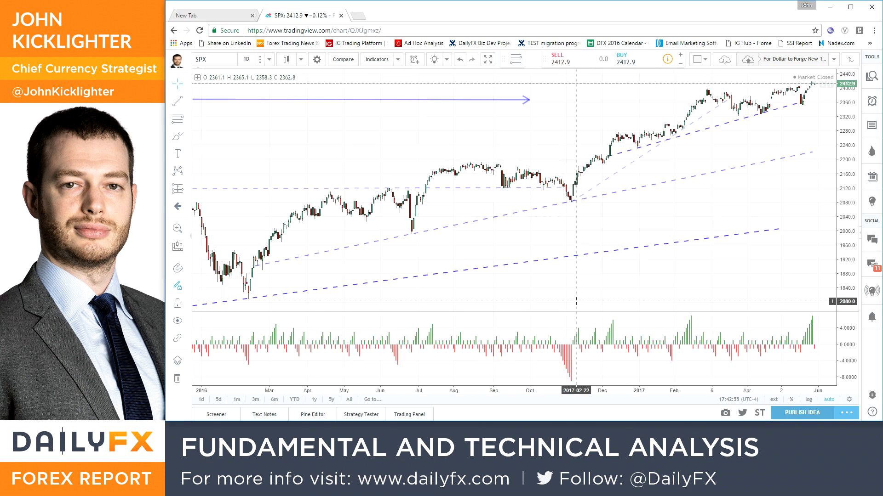
{"action": "scroll", "coordinate": [576, 301], "scroll_direction": "down", "scroll_amount": 3}
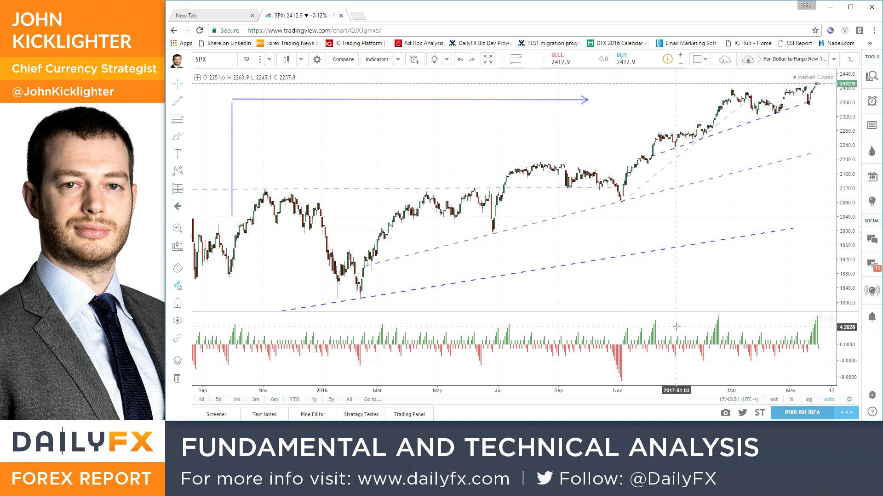
{"action": "scroll", "coordinate": [692, 332], "scroll_direction": "down", "scroll_amount": 8}
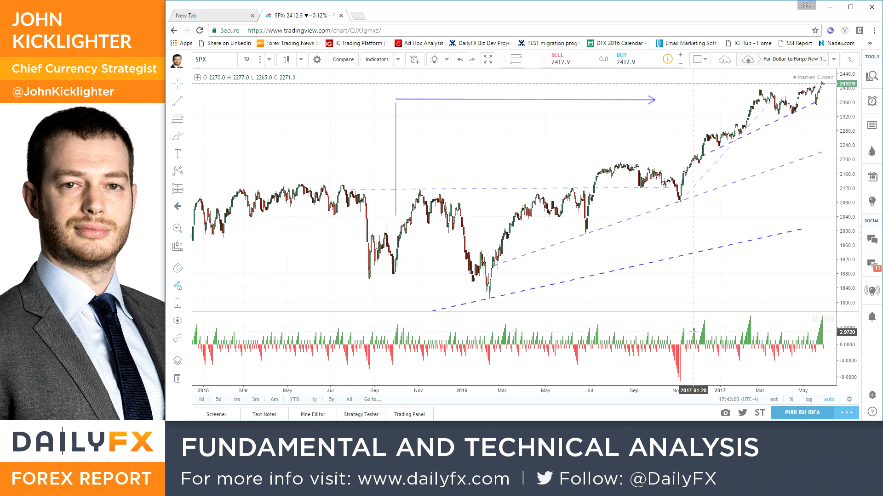
{"action": "scroll", "coordinate": [693, 332], "scroll_direction": "down", "scroll_amount": 1}
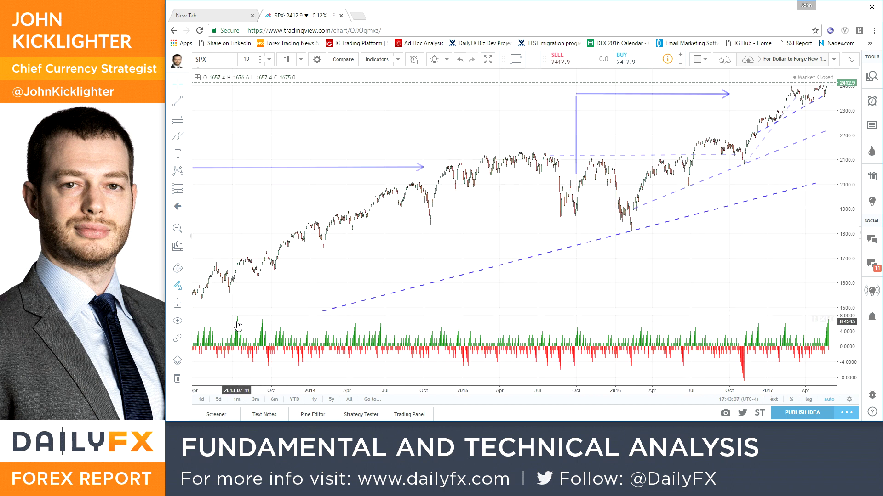
{"action": "scroll", "coordinate": [464, 331], "scroll_direction": "up", "scroll_amount": 9}
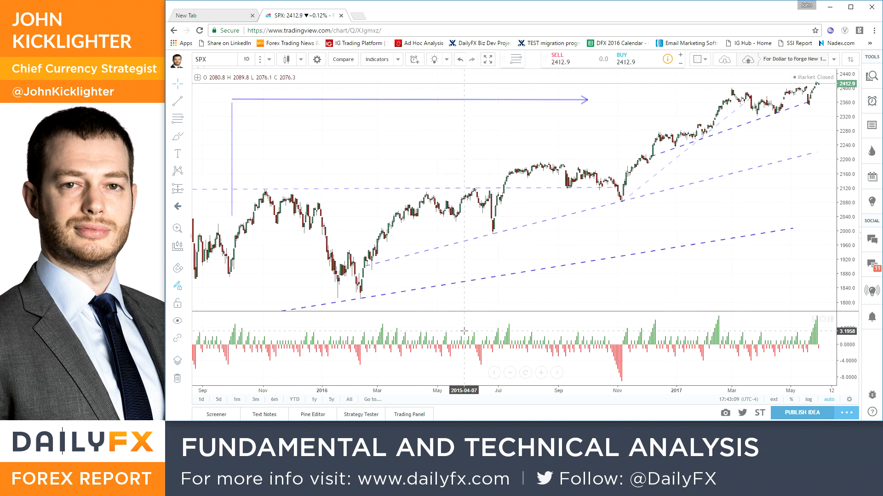
{"action": "scroll", "coordinate": [464, 331], "scroll_direction": "down", "scroll_amount": 9}
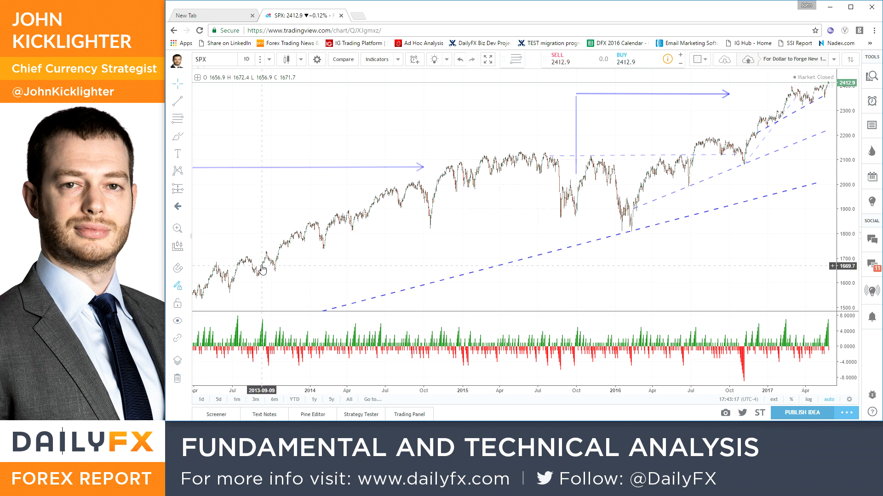
{"action": "scroll", "coordinate": [580, 295], "scroll_direction": "up", "scroll_amount": 5}
{"action": "scroll", "coordinate": [580, 295], "scroll_direction": "up", "scroll_amount": 5}
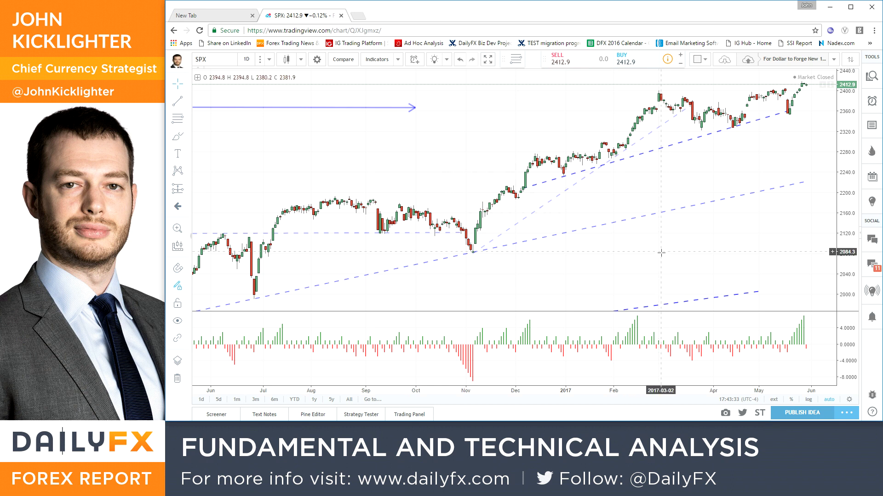
{"action": "double_click", "coordinate": [657, 309]}
- Zoom the SPX time axis in to about the last nine months of daily candles
{"action": "scroll", "coordinate": [657, 313], "scroll_direction": "up", "scroll_amount": 3}
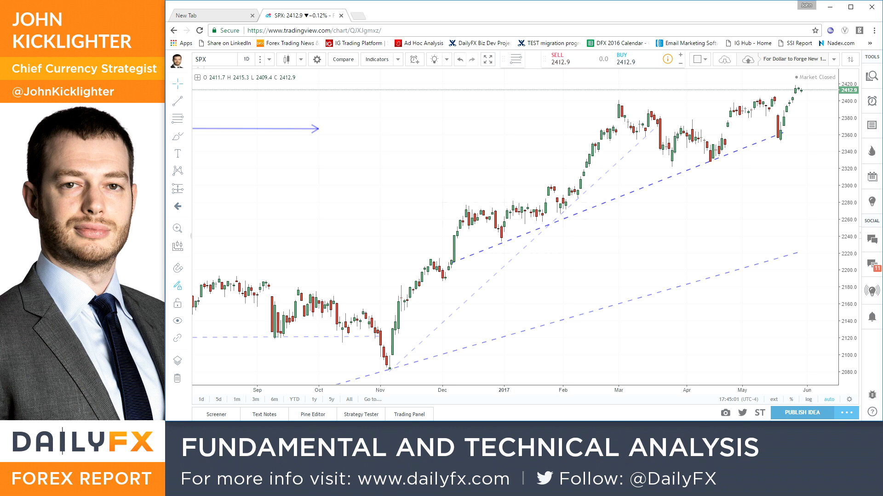
- Load the VIX chart in place of SPX and zoom out to review its history back to 2015
{"action": "type", "text": "VIX"}
{"action": "key", "text": "Return"}
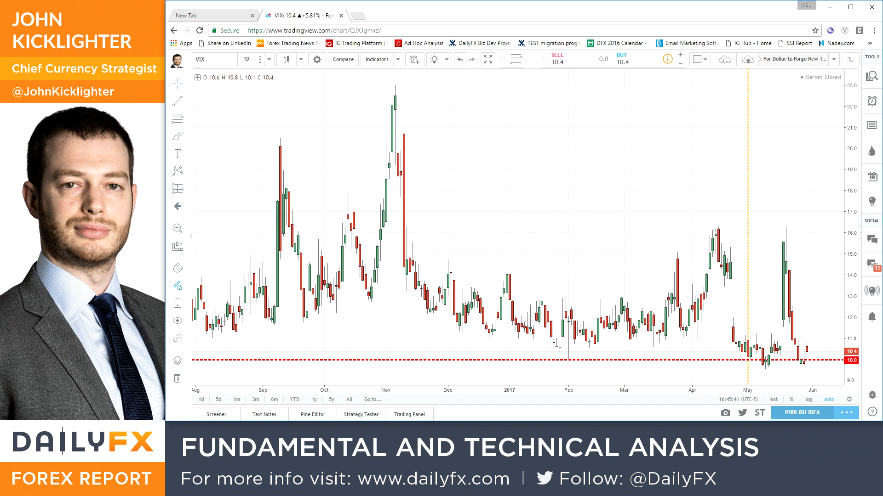
{"action": "scroll", "coordinate": [371, 213], "scroll_direction": "down", "scroll_amount": 5}
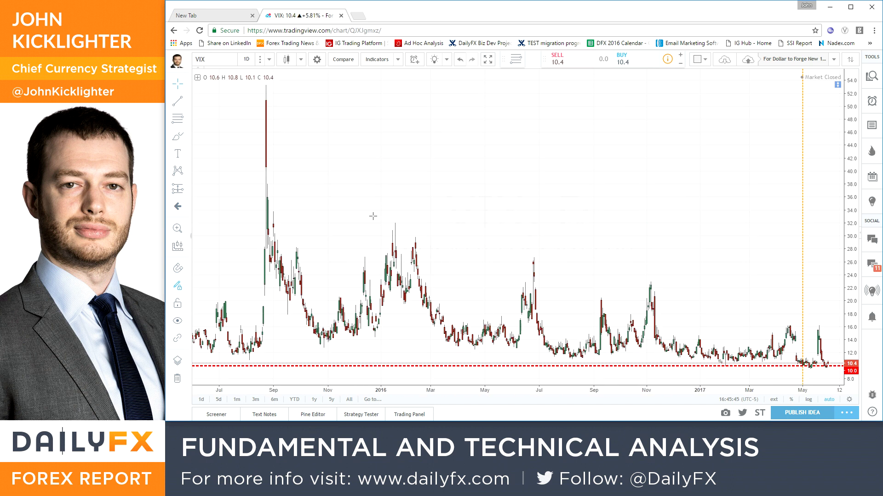
{"action": "scroll", "coordinate": [372, 216], "scroll_direction": "up", "scroll_amount": 4}
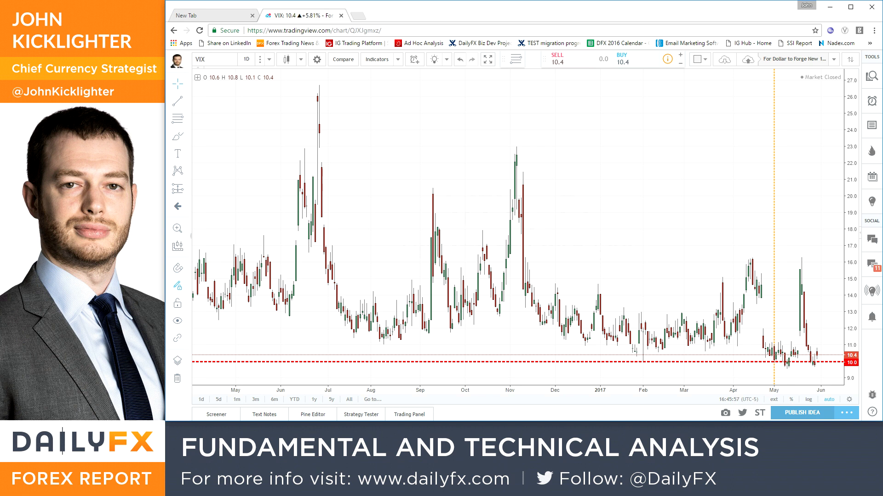
{"action": "left_click", "coordinate": [216, 59]}
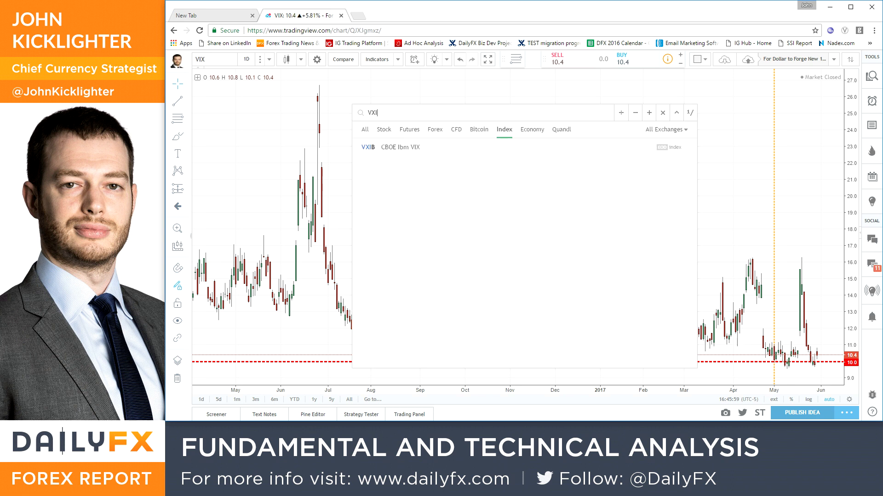
- Replace the VIX chart with the VXST near-term volatility index
{"action": "type", "text": "VXST"}
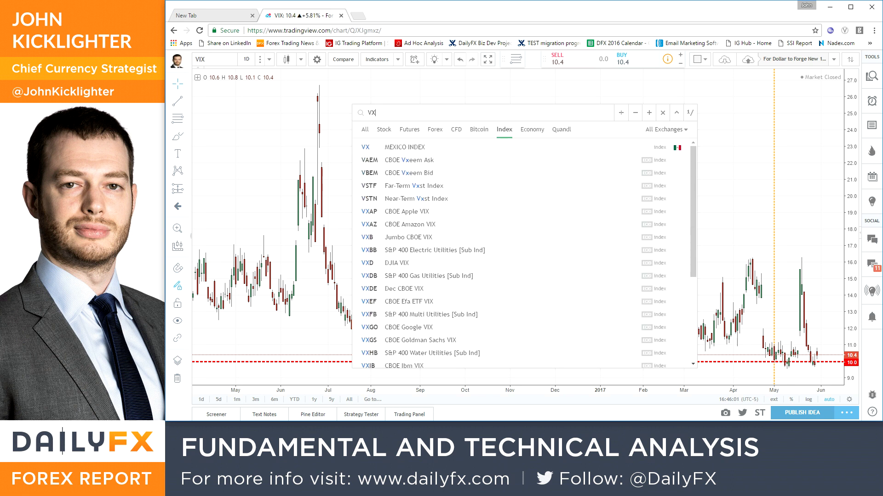
{"action": "key", "text": "Return"}
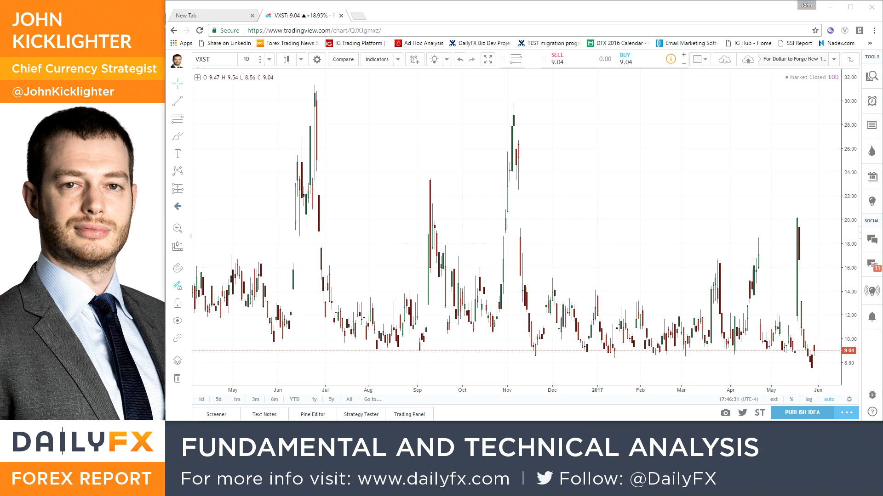
{"action": "key", "text": "alt+Tab"}
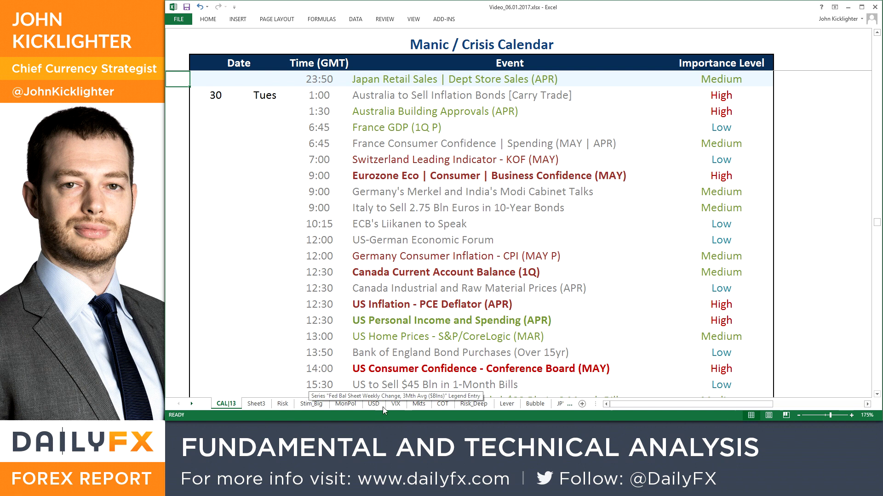
{"action": "left_click", "coordinate": [419, 403]}
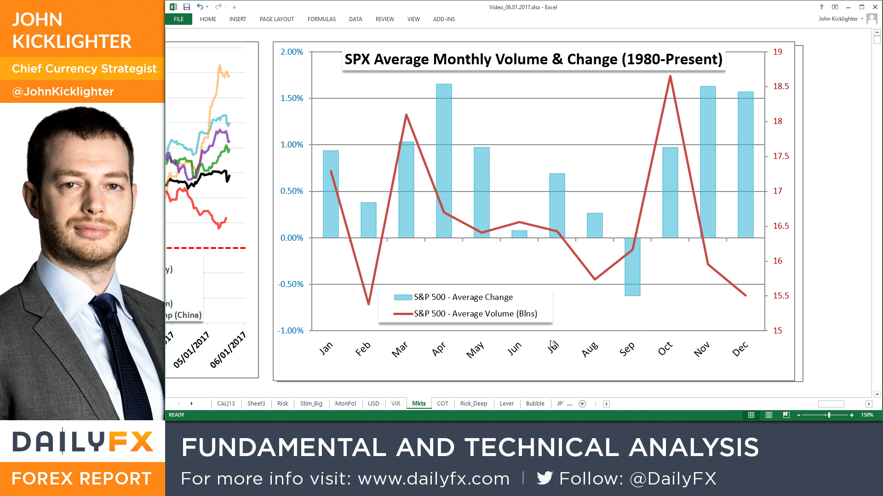
{"action": "left_click", "coordinate": [396, 404]}
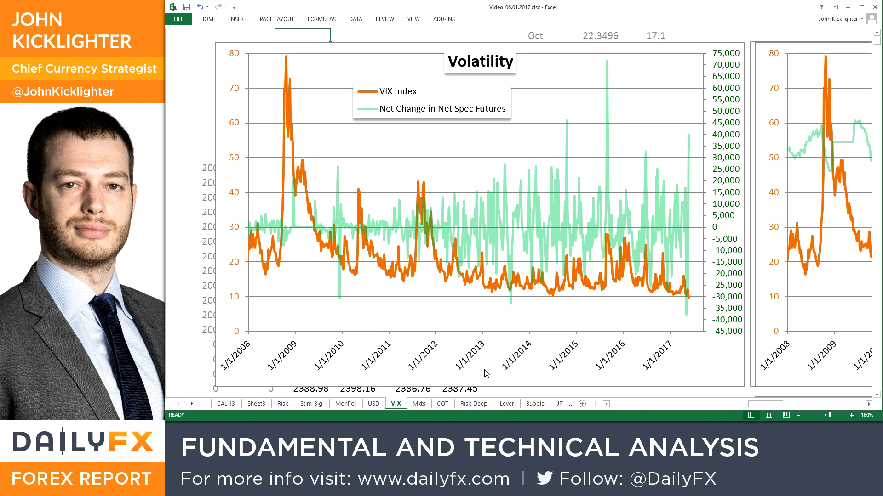
{"action": "left_click_drag", "start_coordinate": [781, 407], "coordinate": [818, 408]}
{"action": "scroll", "coordinate": [745, 353], "scroll_direction": "up", "scroll_amount": 5}
{"action": "scroll", "coordinate": [744, 353], "scroll_direction": "up", "scroll_amount": 4}
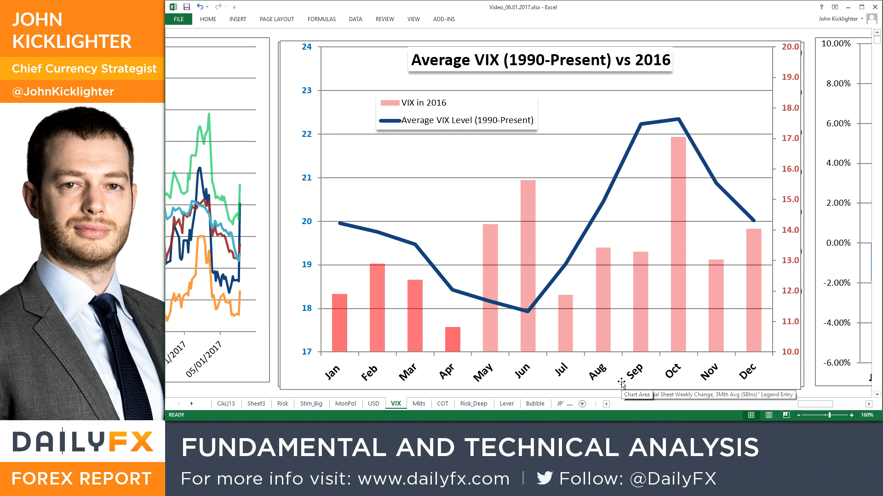
{"action": "left_click", "coordinate": [229, 404]}
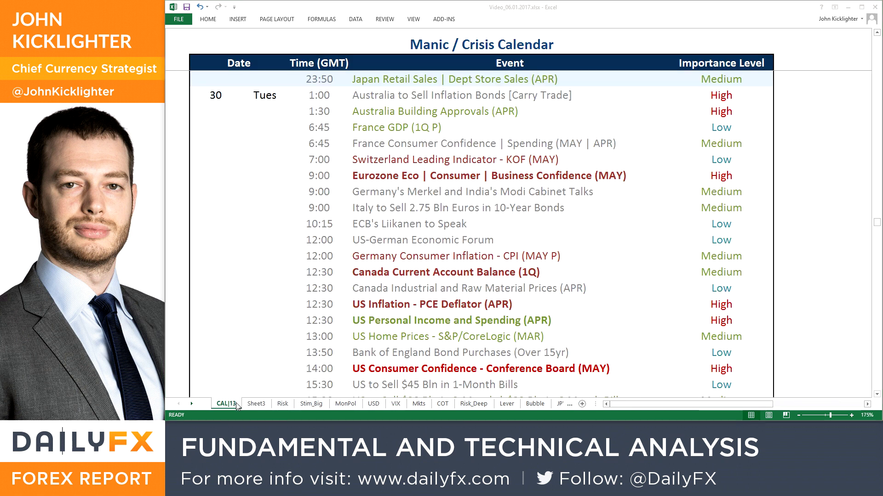
- Return to TradingView and reload the SPX daily chart with its trendlines
{"action": "key", "text": "alt+Tab"}
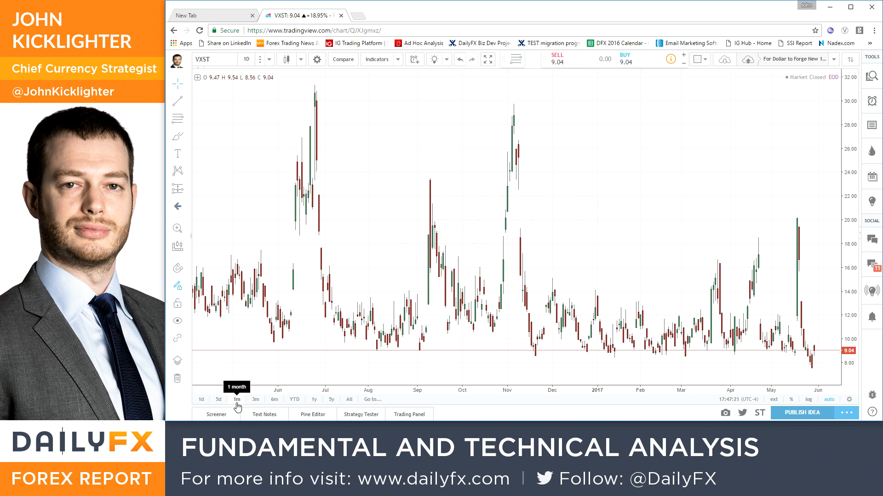
{"action": "key", "text": "space"}
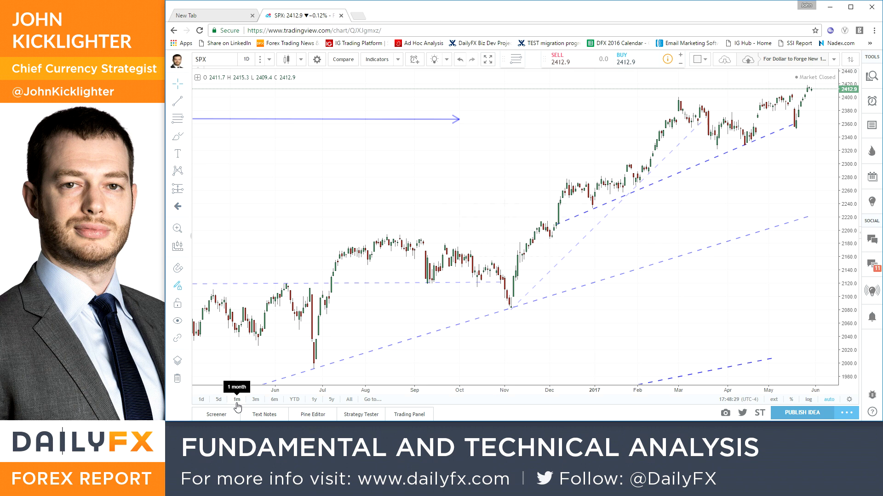
- Cycle the chart through UKX, NKY and EEM, zooming in on EEM, and finish on HYG
{"action": "type", "text": "UKX"}
{"action": "key", "text": "Return"}
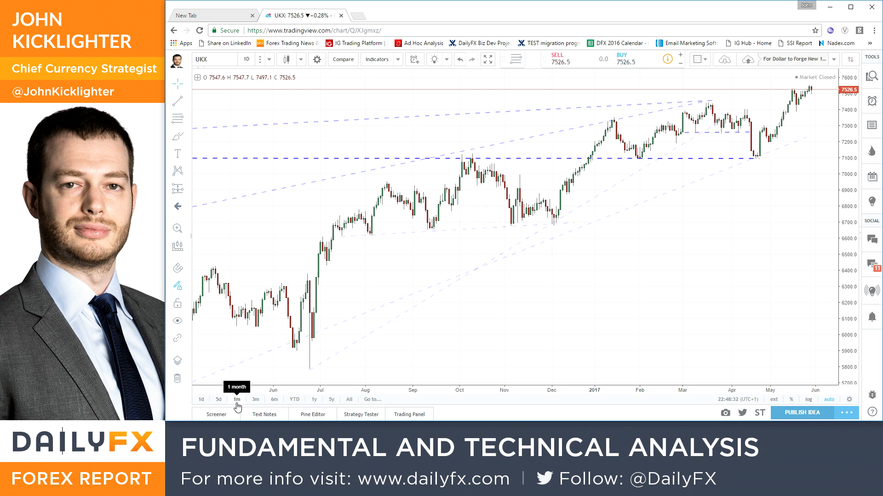
{"action": "type", "text": "NKY"}
{"action": "key", "text": "Return"}
{"action": "type", "text": "EEM"}
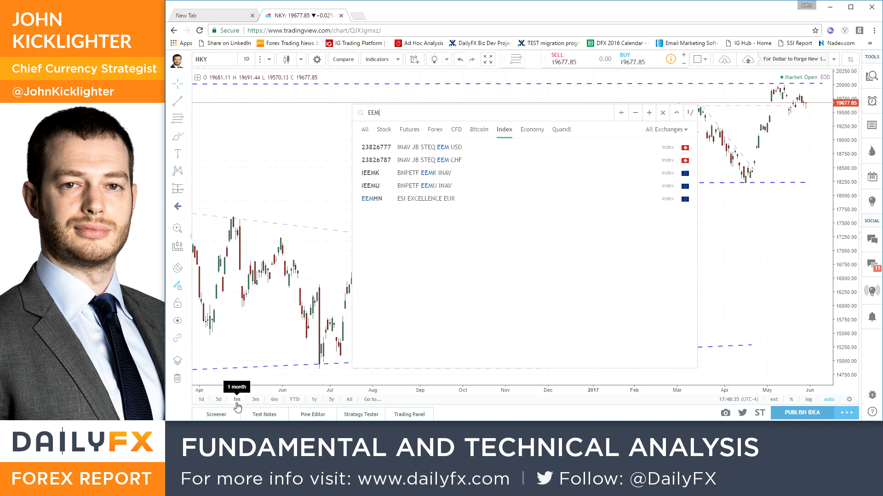
{"action": "key", "text": "Return"}
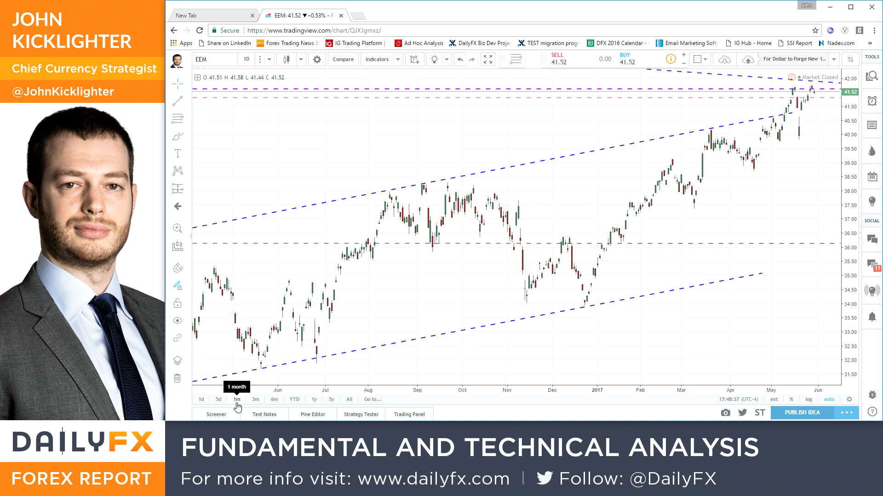
{"action": "scroll", "coordinate": [404, 288], "scroll_direction": "up", "scroll_amount": 2}
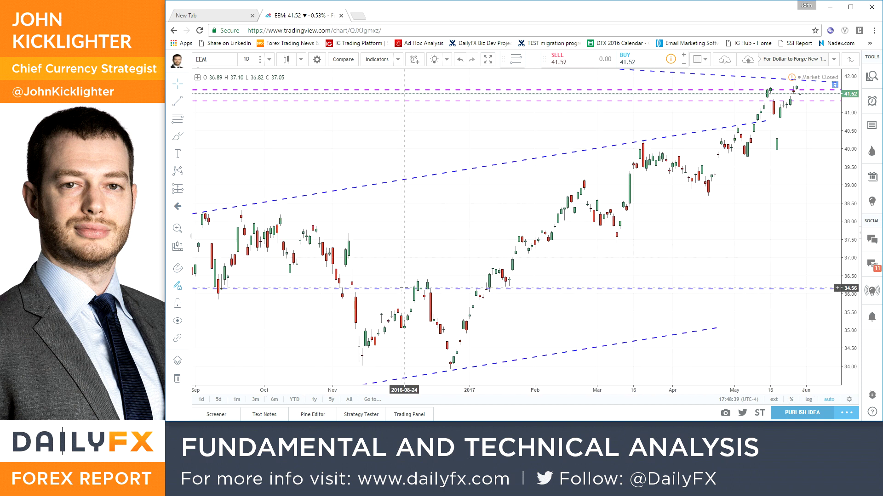
{"action": "type", "text": "HYG"}
{"action": "key", "text": "Return"}
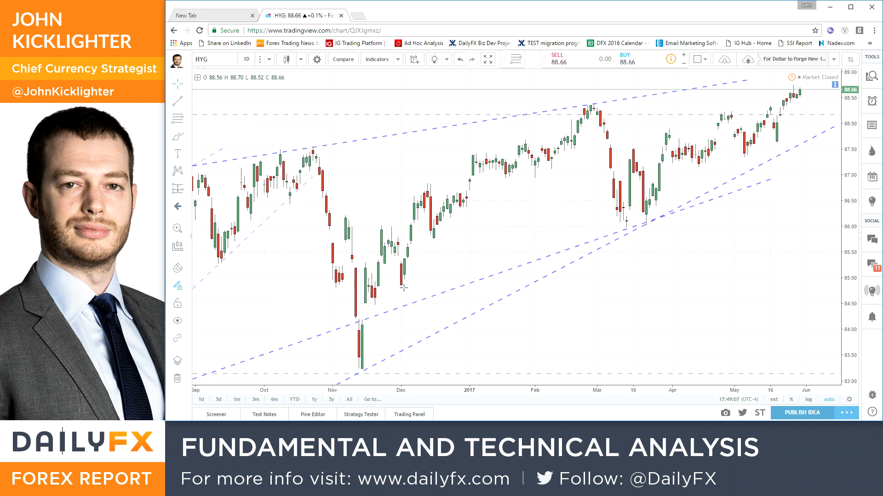
{"action": "key", "text": "alt+Tab"}
- Scroll the Excel calendar up to 27 May and highlight the G7 Summit time and event cells
{"action": "scroll", "coordinate": [509, 353], "scroll_direction": "up", "scroll_amount": 7}
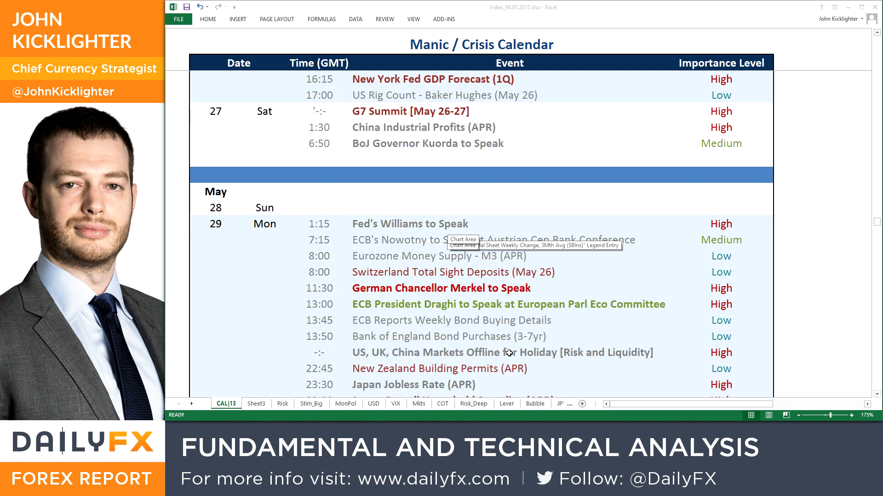
{"action": "scroll", "coordinate": [509, 353], "scroll_direction": "up", "scroll_amount": 1}
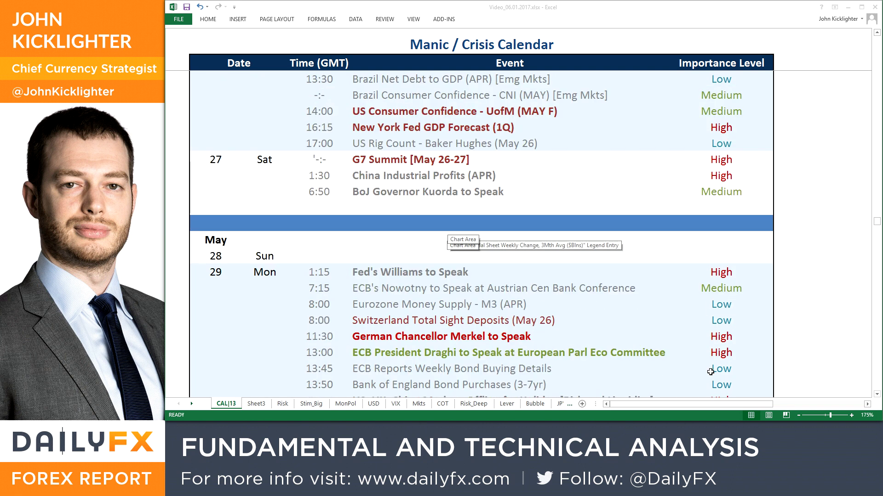
{"action": "left_click_drag", "start_coordinate": [320, 160], "coordinate": [665, 161]}
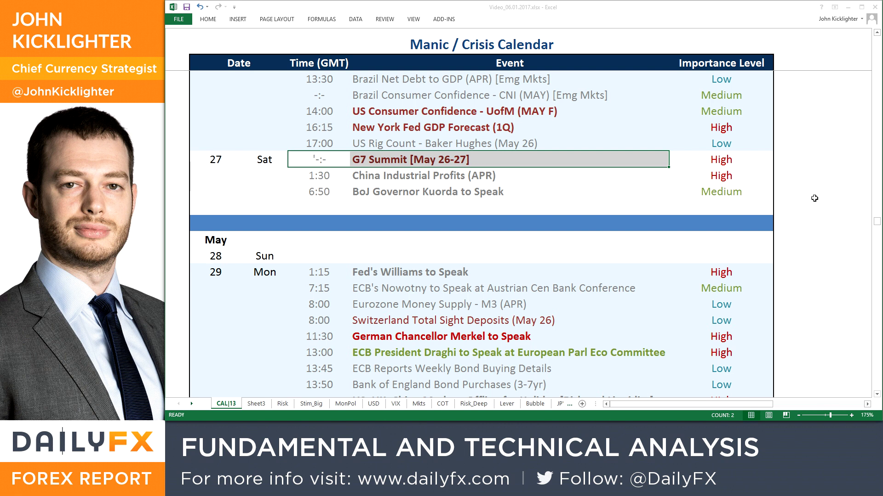
- Switch the TradingView chart to EURUSD and adjust its zoom
{"action": "key", "text": "alt+Tab"}
{"action": "type", "text": "EURUSD"}
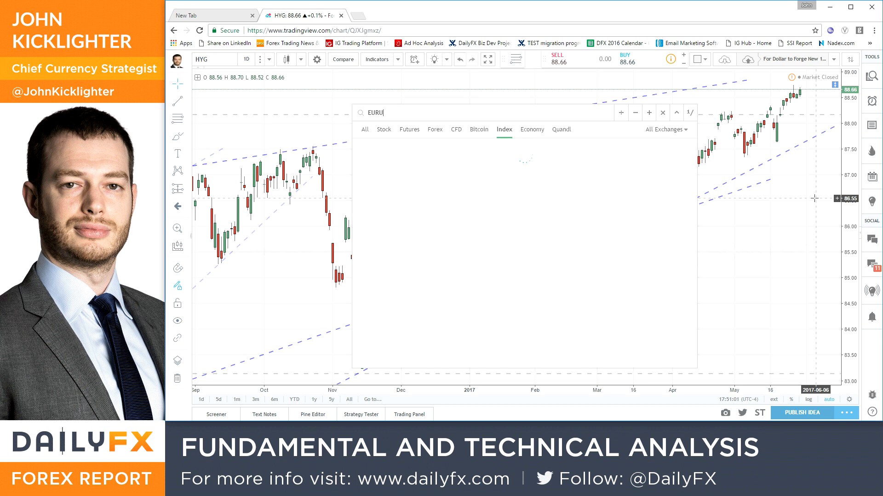
{"action": "key", "text": "Return"}
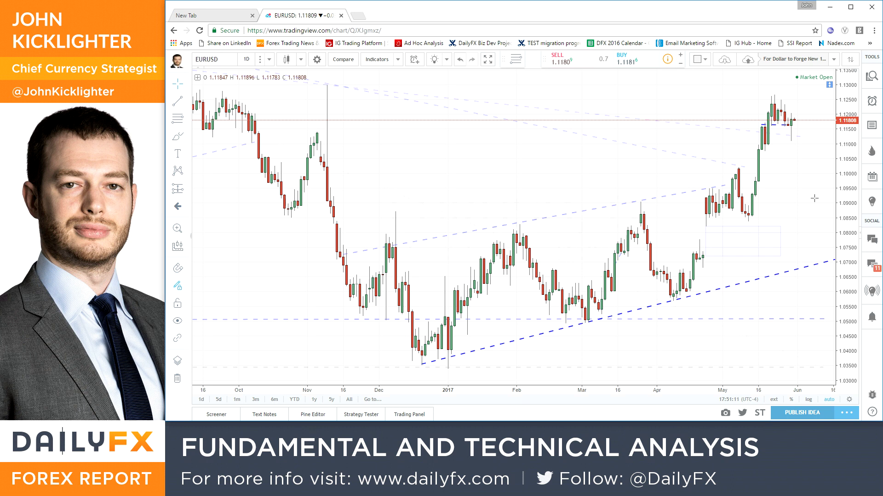
{"action": "scroll", "coordinate": [760, 164], "scroll_direction": "up", "scroll_amount": 5}
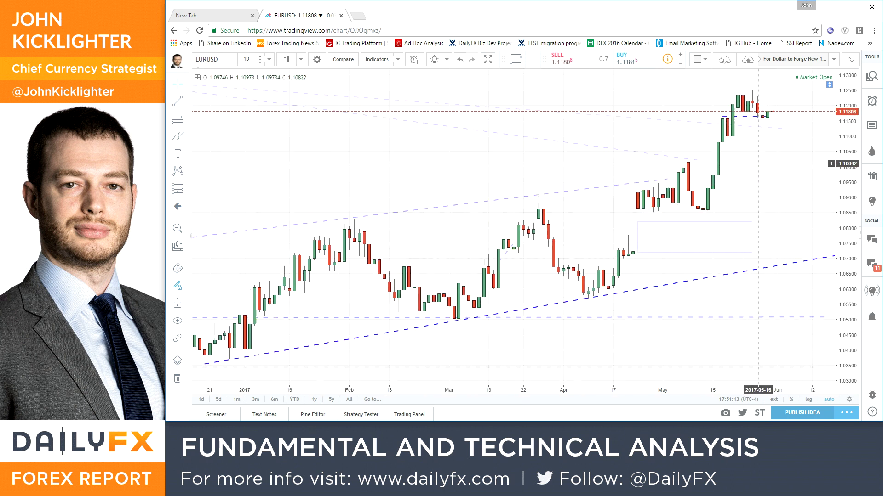
{"action": "scroll", "coordinate": [724, 140], "scroll_direction": "down", "scroll_amount": 5}
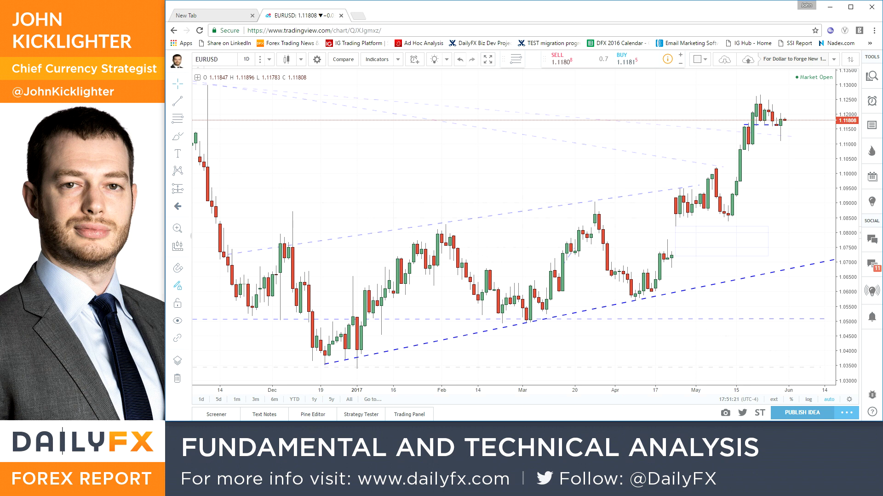
- View EURUSD on 4-hour candles, then change the interval back to 1D
{"action": "type", "text": "4h"}
{"action": "key", "text": "Return"}
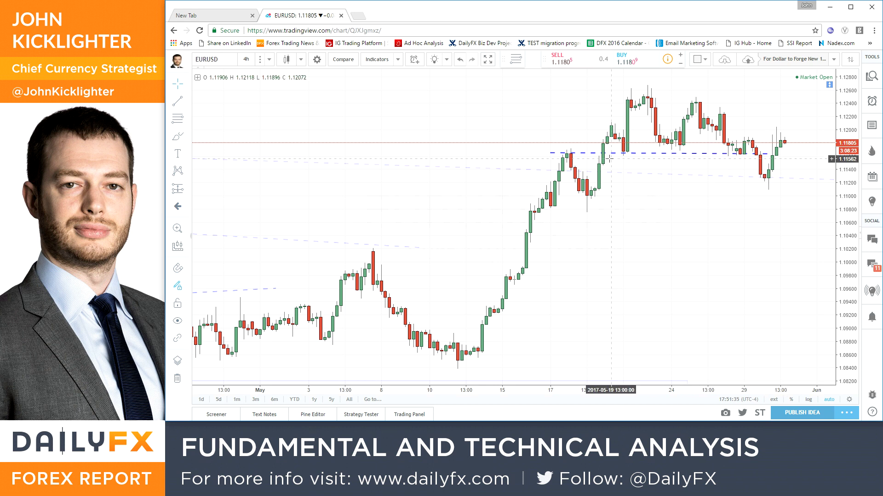
{"action": "type", "text": "1D"}
{"action": "key", "text": "Return"}
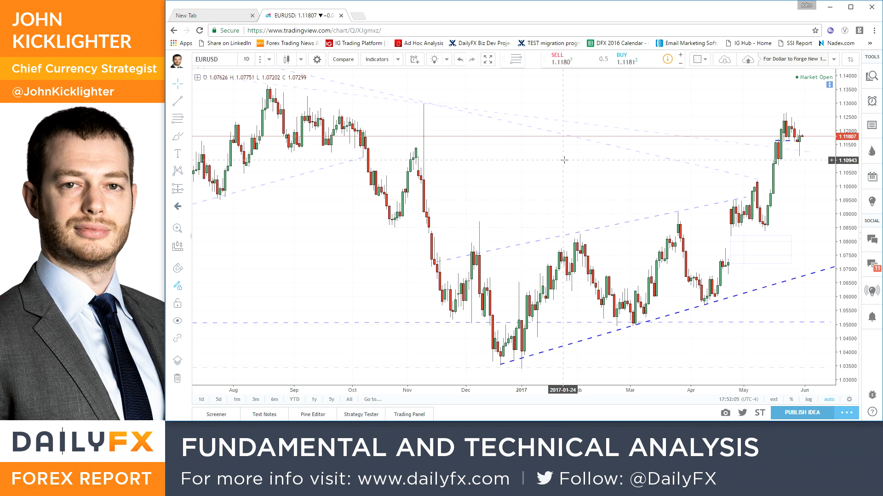
- Switch from the EURUSD chart over to the Excel event calendar
{"action": "key", "text": "alt+Tab"}
- Scroll the calendar to 28 May and highlight the 13:00 ECB President Draghi speech row
{"action": "scroll", "coordinate": [574, 184], "scroll_direction": "down", "scroll_amount": 3}
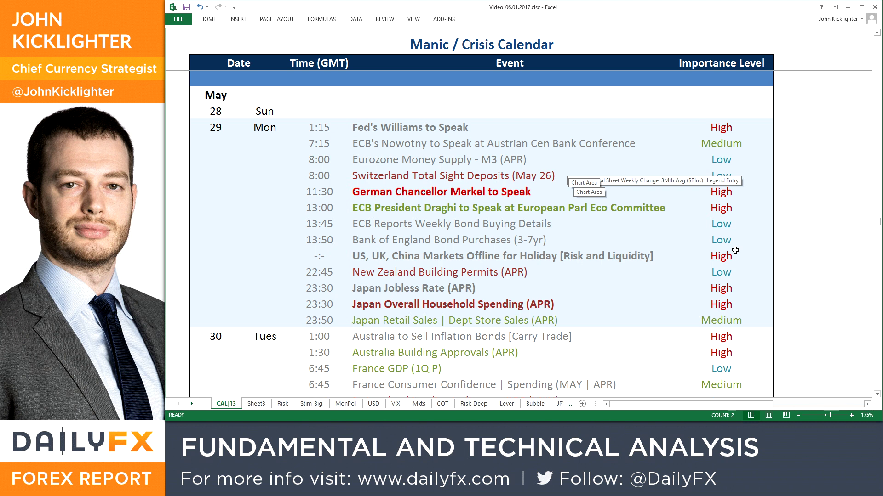
{"action": "left_click_drag", "start_coordinate": [336, 211], "coordinate": [730, 213]}
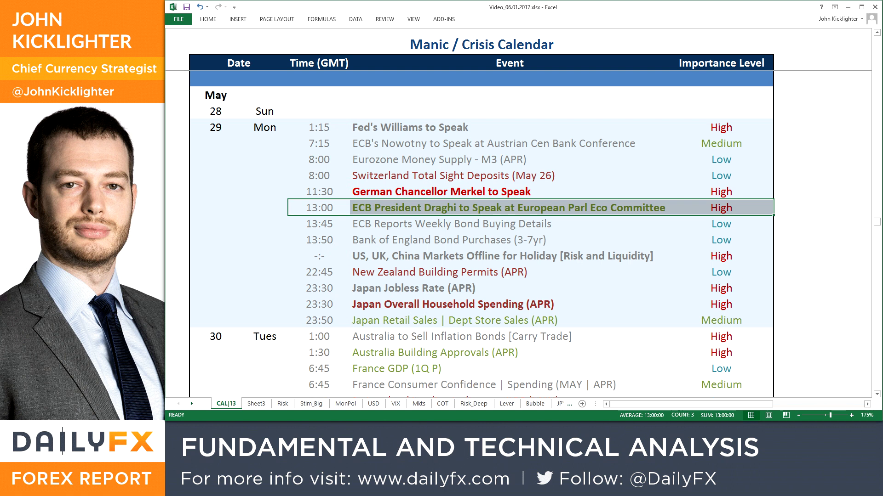
{"action": "key", "text": "alt+Tab"}
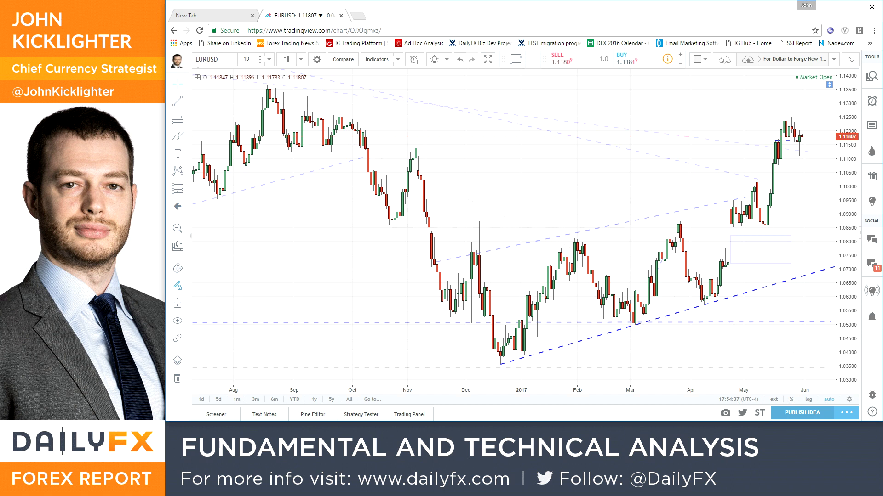
- Load the DXY dollar index onto the chart in place of EURUSD
{"action": "type", "text": "DXY"}
{"action": "key", "text": "Return"}
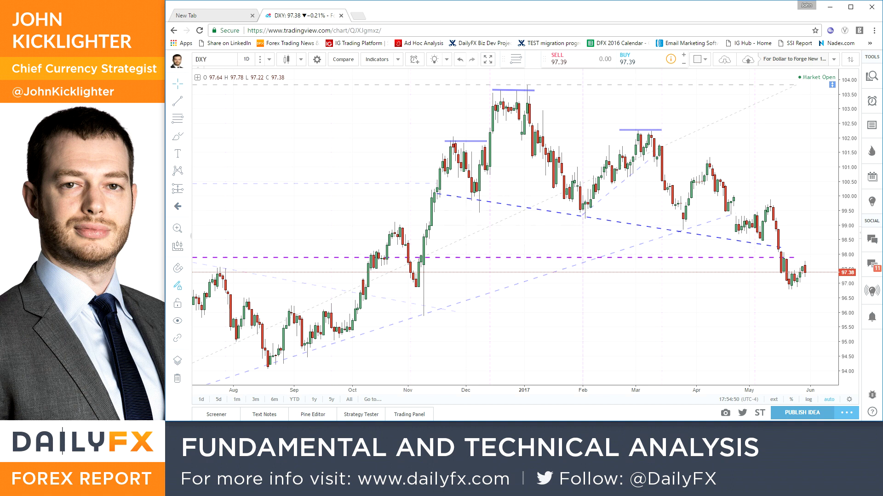
- Bring back the EURUSD chart, then load the GBPUSD pair
{"action": "type", "text": "EURUSD"}
{"action": "key", "text": "Return"}
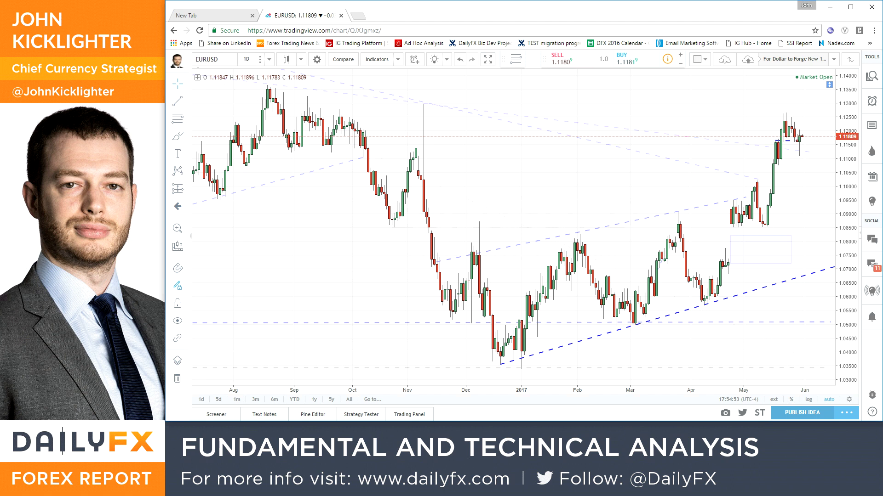
{"action": "type", "text": "GBPUSD"}
{"action": "key", "text": "Return"}
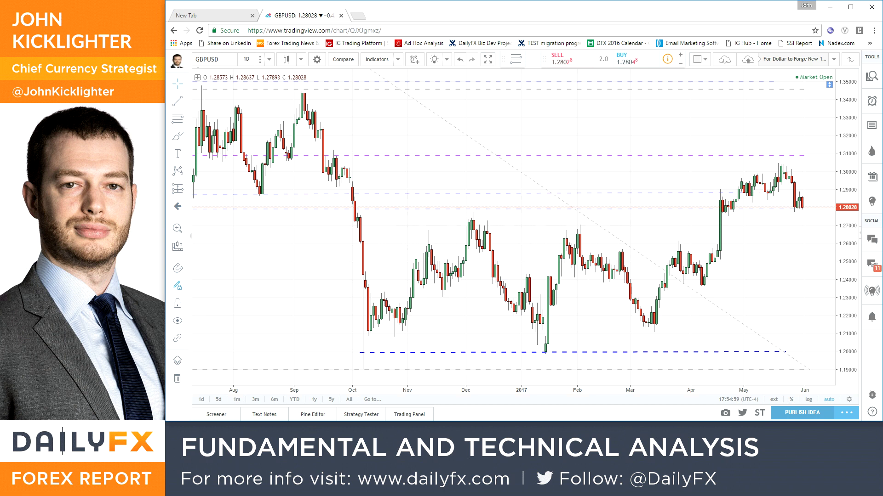
- Set the GBPUSD chart to 4-hour candles, then change it to 1-hour
{"action": "type", "text": "4h"}
{"action": "key", "text": "Return"}
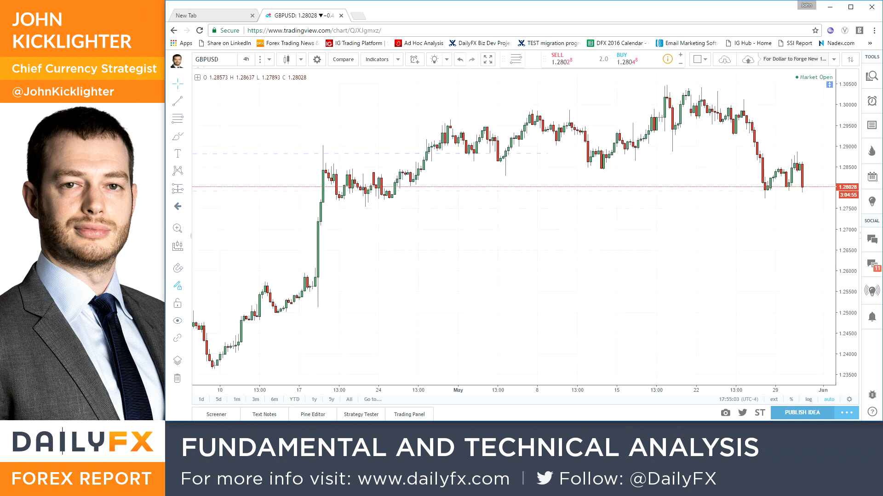
{"action": "type", "text": "1h"}
{"action": "key", "text": "Return"}
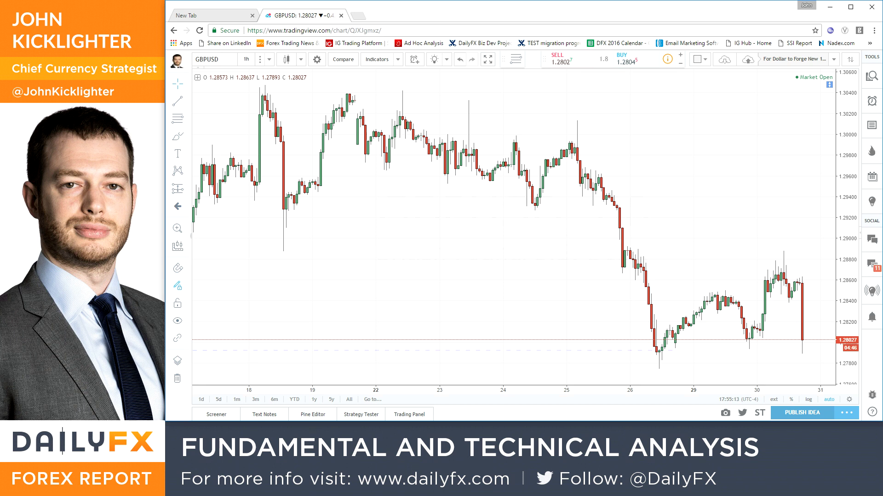
- Change the GBPUSD chart interval to daily (1D) candles
{"action": "type", "text": "1d"}
{"action": "key", "text": "Return"}
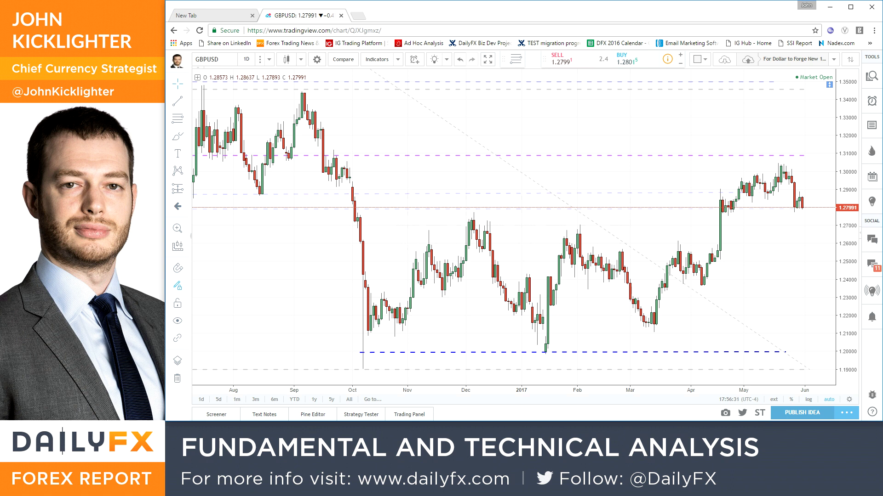
- Draw a solid dark-blue line near 1.2756 from October 2016 to June, then load EURGBP
{"action": "left_click", "coordinate": [178, 101]}
{"action": "left_click", "coordinate": [352, 214]}
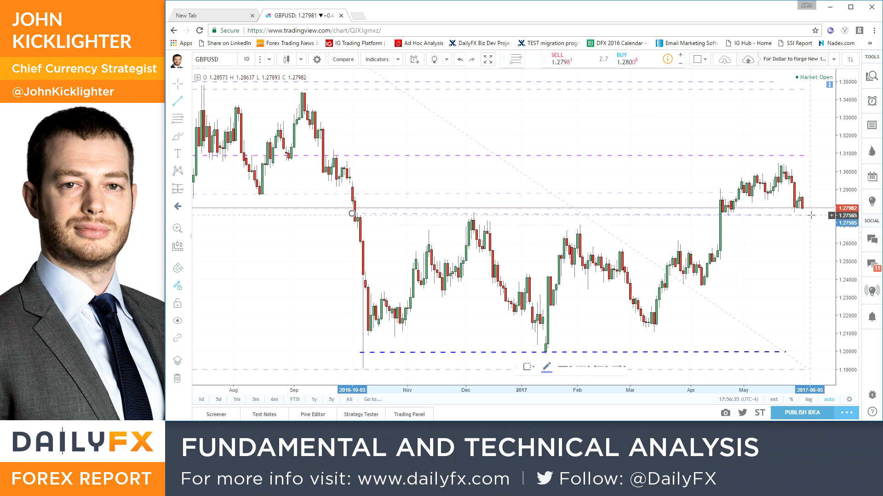
{"action": "left_click", "coordinate": [812, 215]}
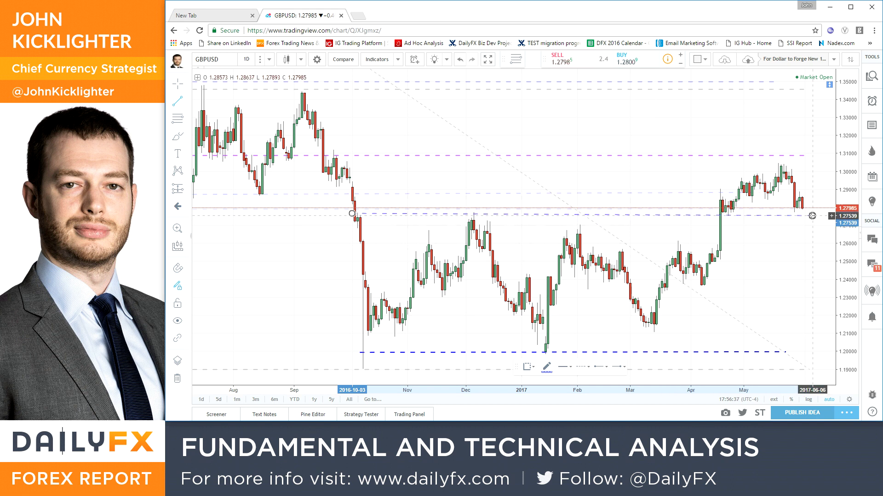
{"action": "double_click", "coordinate": [782, 215]}
{"action": "left_click", "coordinate": [503, 164]}
{"action": "left_click", "coordinate": [515, 252]}
{"action": "left_click", "coordinate": [571, 333]}
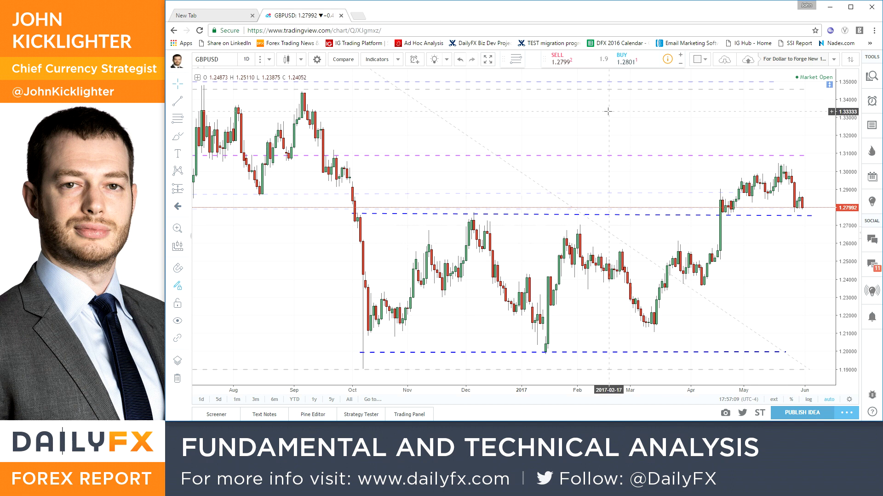
{"action": "type", "text": "EURGBP"}
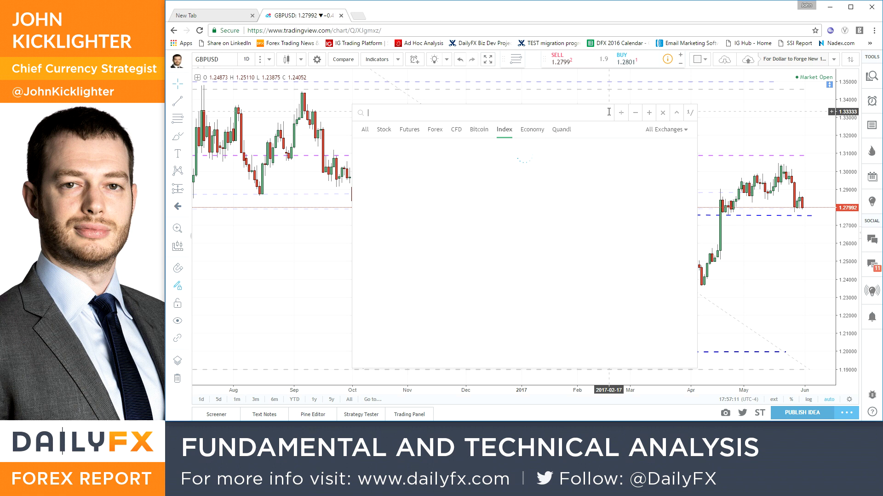
{"action": "key", "text": "Return"}
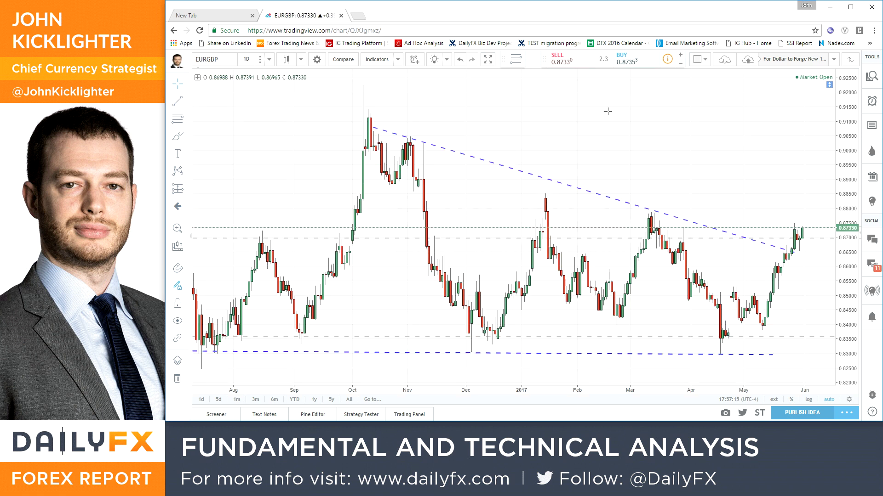
- Flip through the GBPNZD, GBPAUD and GBPCAD daily charts, ending back on GBPAUD
{"action": "type", "text": "GBPNZD"}
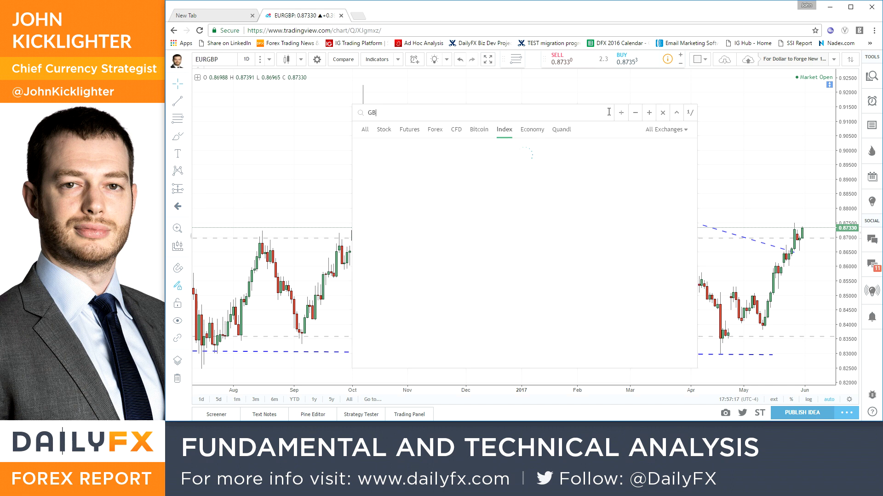
{"action": "key", "text": "Return"}
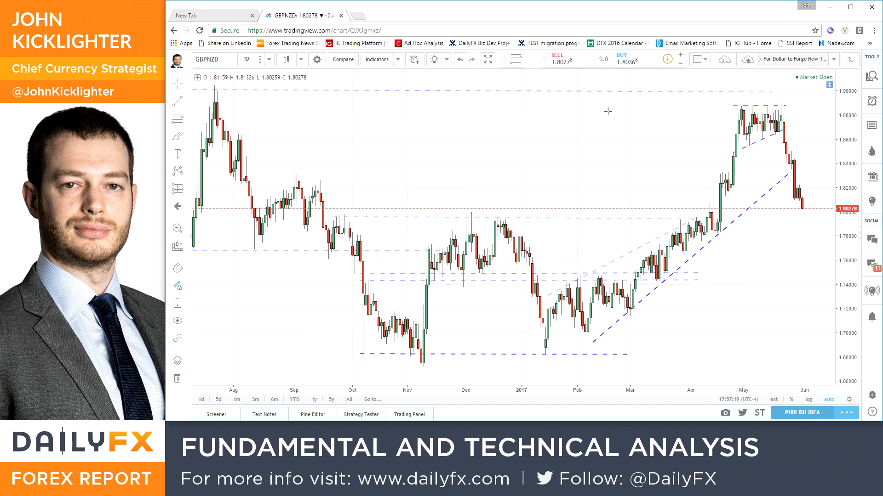
{"action": "type", "text": "GBPAUD"}
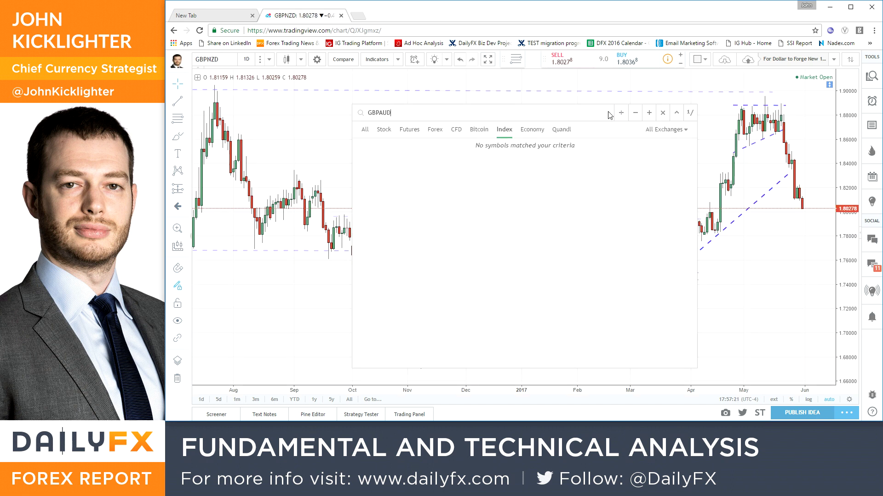
{"action": "key", "text": "Return"}
{"action": "type", "text": "GBPCAD"}
{"action": "key", "text": "Return"}
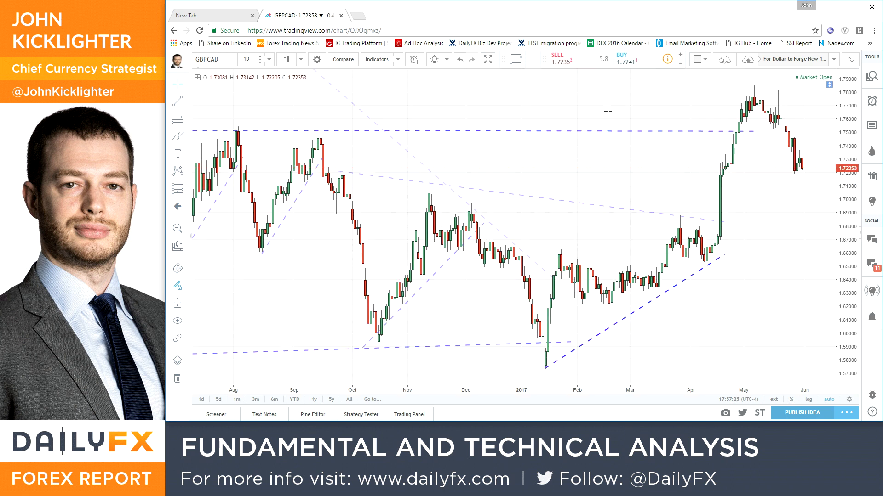
{"action": "type", "text": "GBPAUD"}
{"action": "key", "text": "Return"}
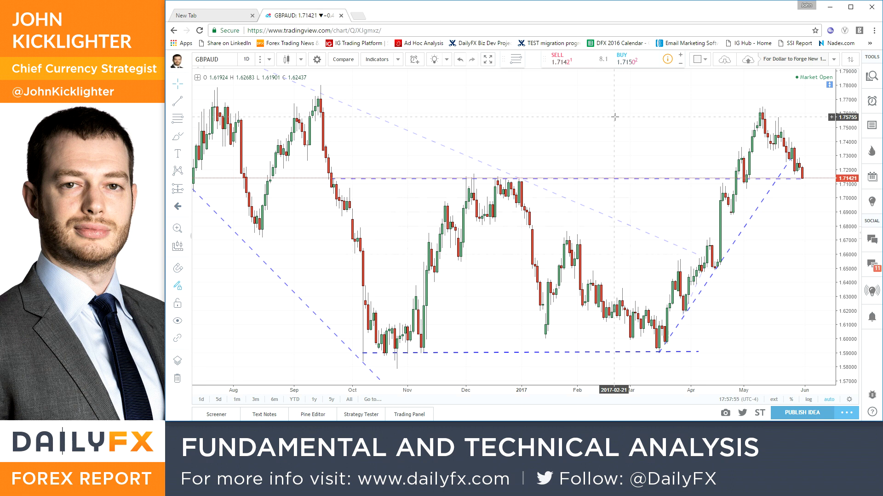
- Load the BTCUSD daily chart in place of GBPAUD
{"action": "type", "text": "BTCUSD"}
{"action": "key", "text": "Return"}
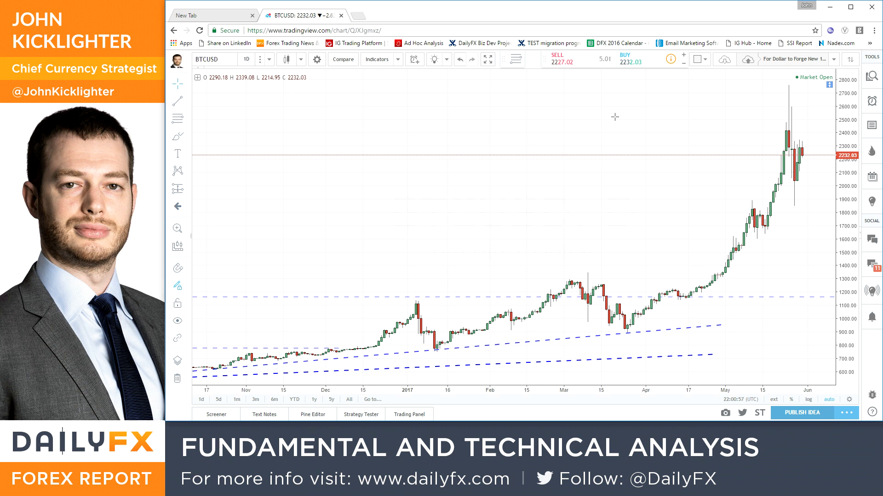
- Load the SPX index chart, zoom it, then replace it with the EEM chart
{"action": "type", "text": "SPX"}
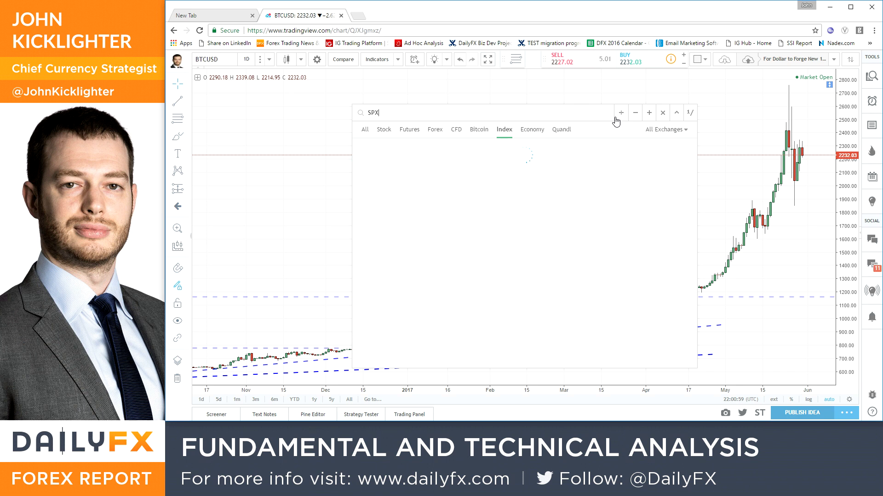
{"action": "key", "text": "Return"}
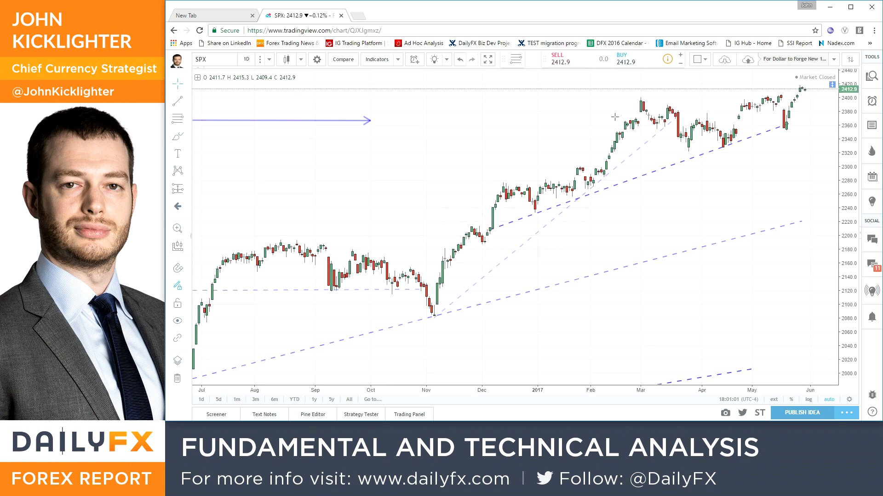
{"action": "scroll", "coordinate": [672, 202], "scroll_direction": "up", "scroll_amount": 2}
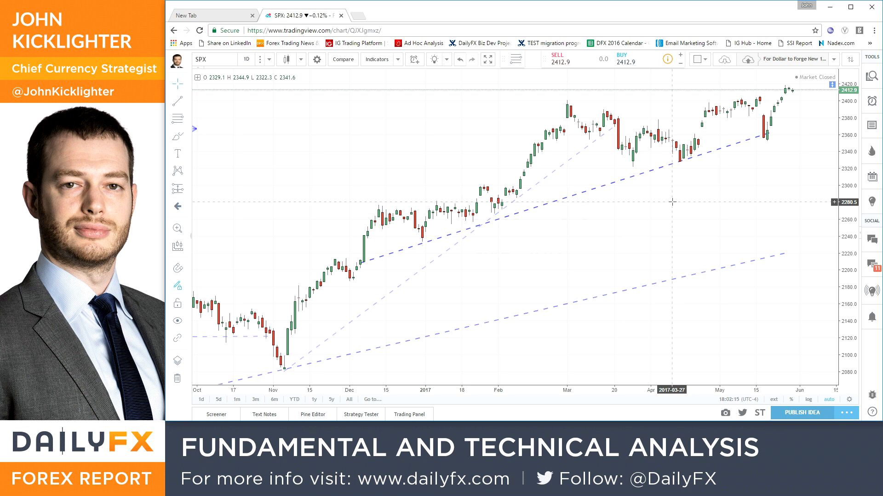
{"action": "type", "text": "EEM"}
{"action": "key", "text": "Return"}
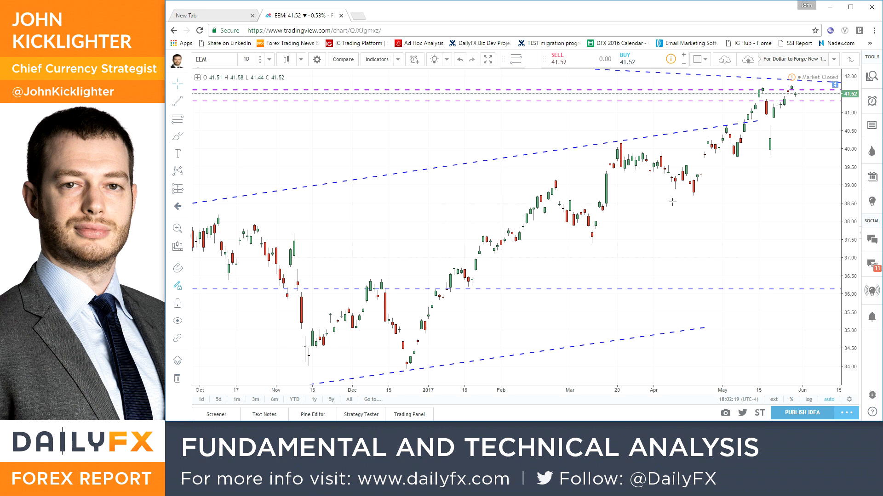
- Show the EEM price as a filled area chart and zoom out and back in
{"action": "scroll", "coordinate": [745, 230], "scroll_direction": "up", "scroll_amount": 3}
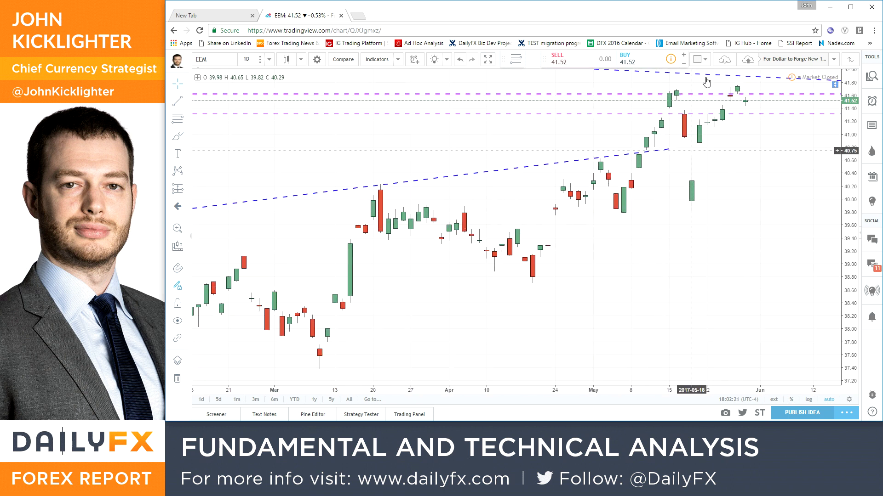
{"action": "left_click", "coordinate": [300, 59]}
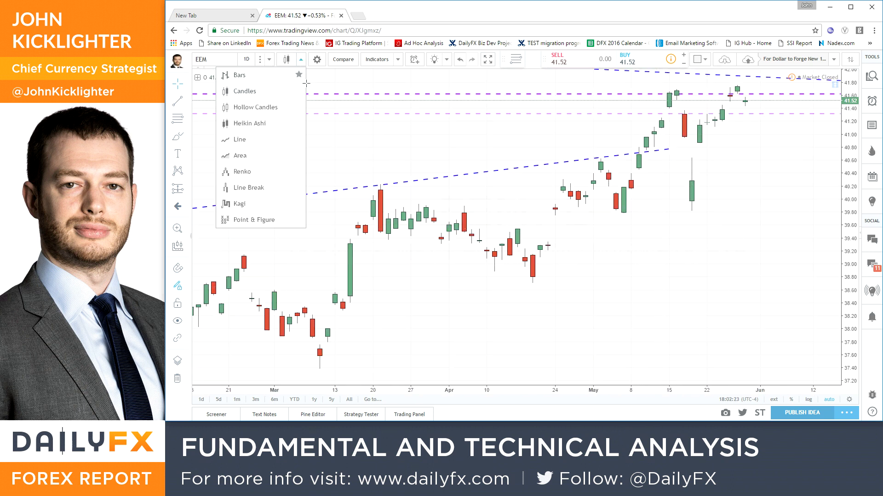
{"action": "left_click", "coordinate": [279, 156]}
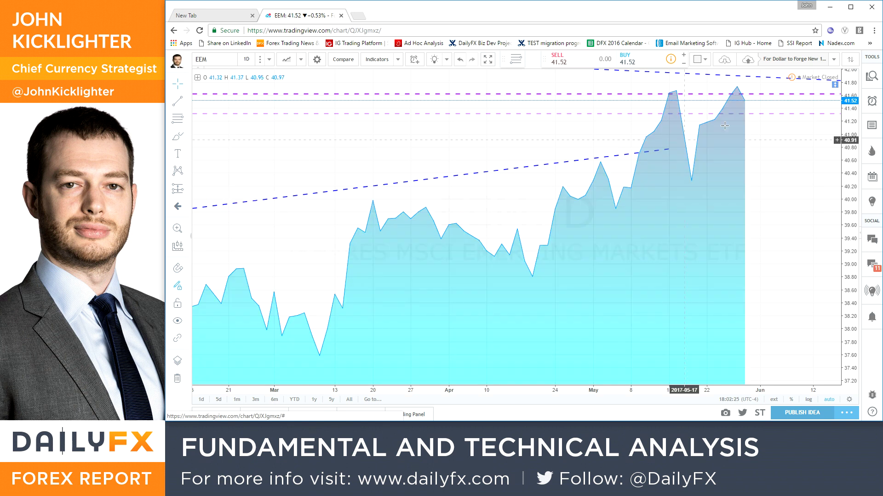
{"action": "scroll", "coordinate": [675, 171], "scroll_direction": "down", "scroll_amount": 10}
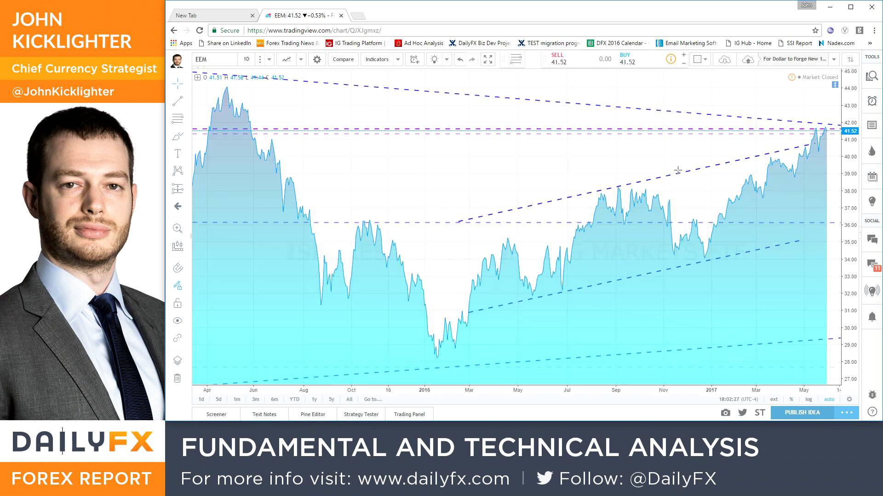
{"action": "scroll", "coordinate": [678, 170], "scroll_direction": "down", "scroll_amount": 15}
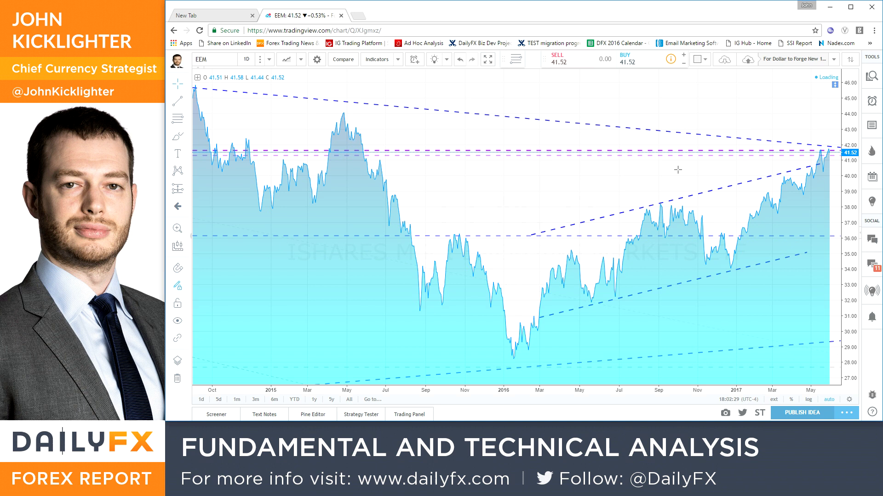
{"action": "scroll", "coordinate": [678, 170], "scroll_direction": "down", "scroll_amount": 6}
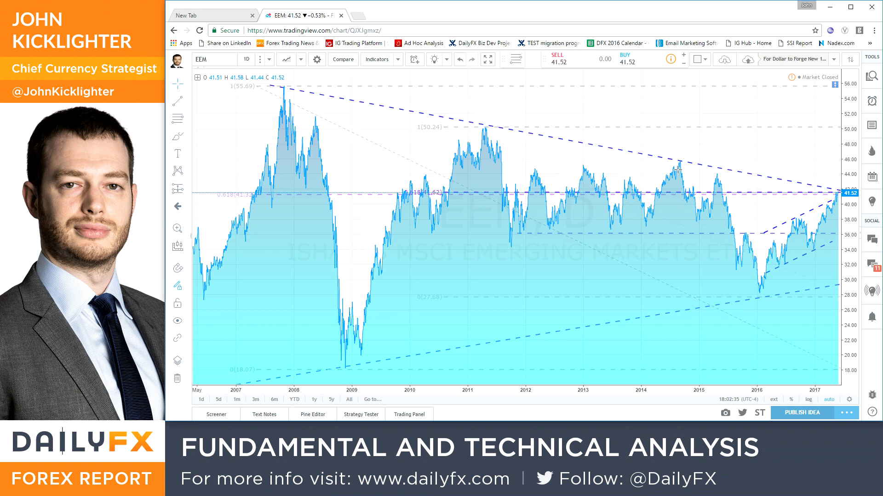
{"action": "scroll", "coordinate": [678, 170], "scroll_direction": "up", "scroll_amount": 18}
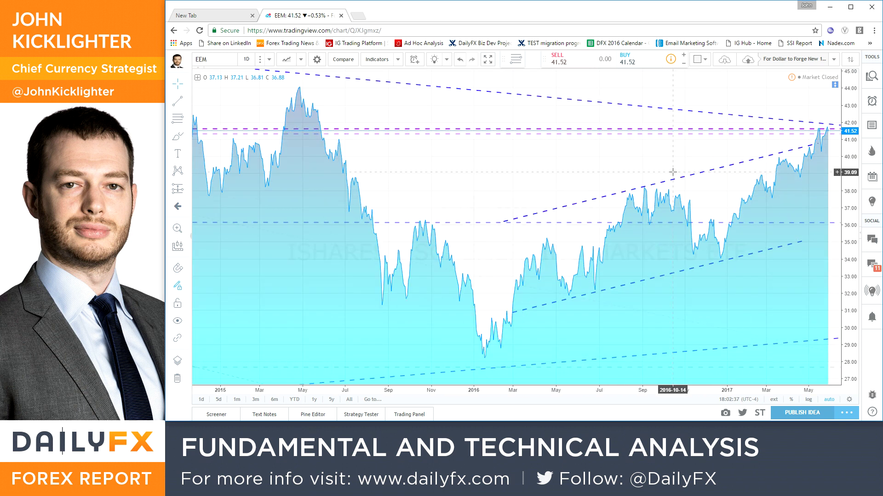
{"action": "scroll", "coordinate": [672, 171], "scroll_direction": "up", "scroll_amount": 4}
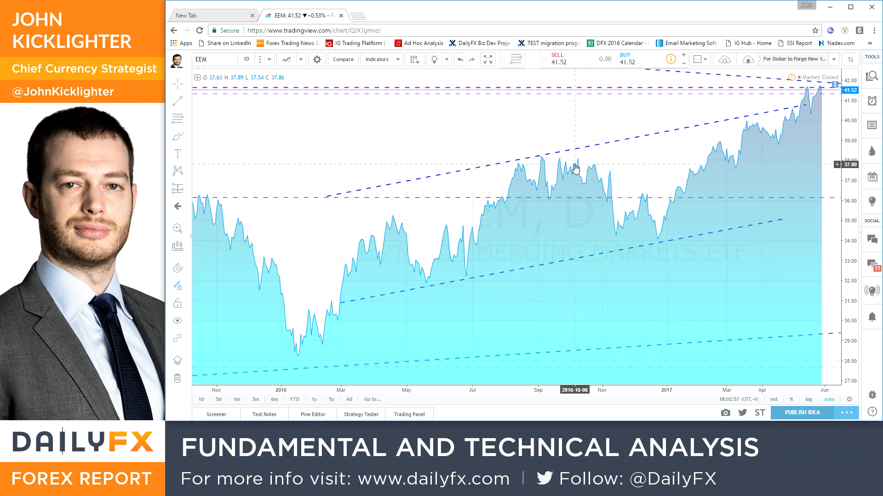
- Switch the EEM chart back to candlesticks and bring up the Excel event calendar
{"action": "left_click", "coordinate": [300, 60]}
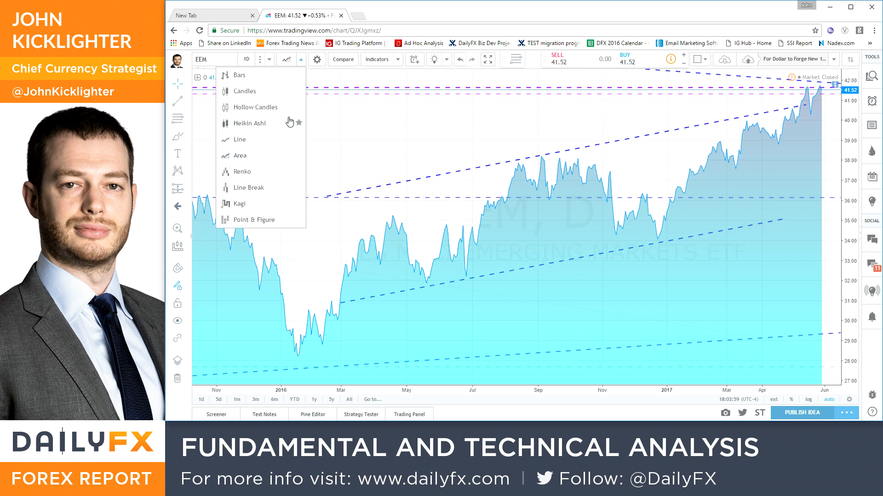
{"action": "left_click", "coordinate": [266, 92]}
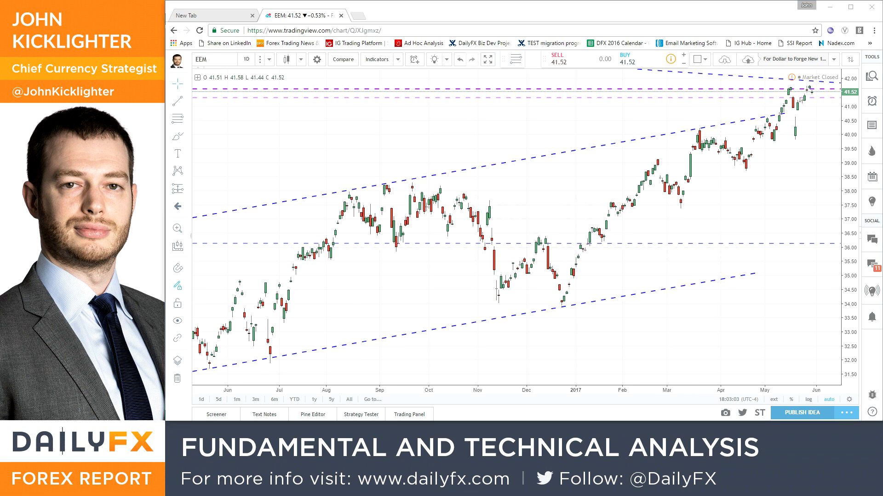
{"action": "key", "text": "alt+Tab"}
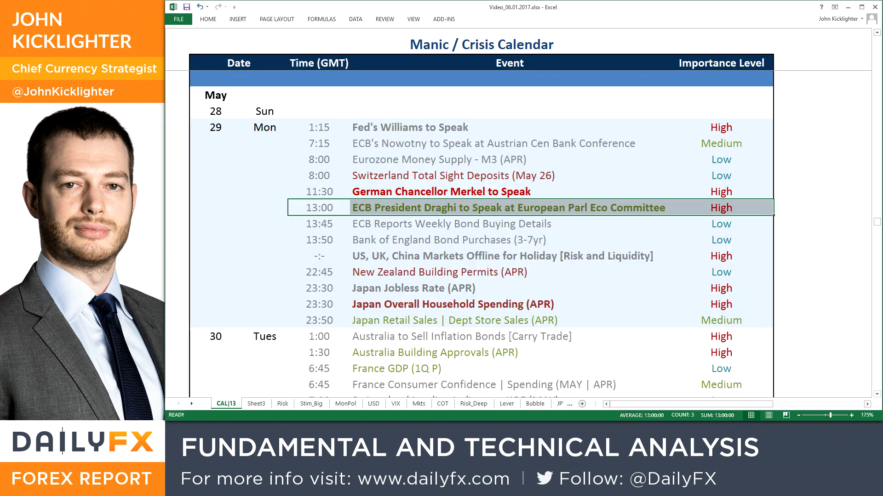
- Scroll the CAL|13 sheet, selecting the China Manufacturing PMI and India GDP (1Q) rows
{"action": "scroll", "coordinate": [501, 271], "scroll_direction": "down", "scroll_amount": 7}
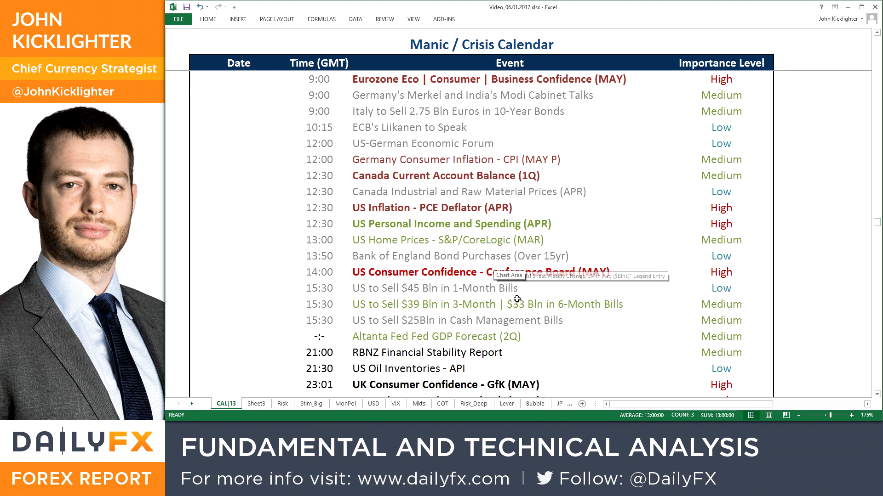
{"action": "scroll", "coordinate": [516, 299], "scroll_direction": "down", "scroll_amount": 7}
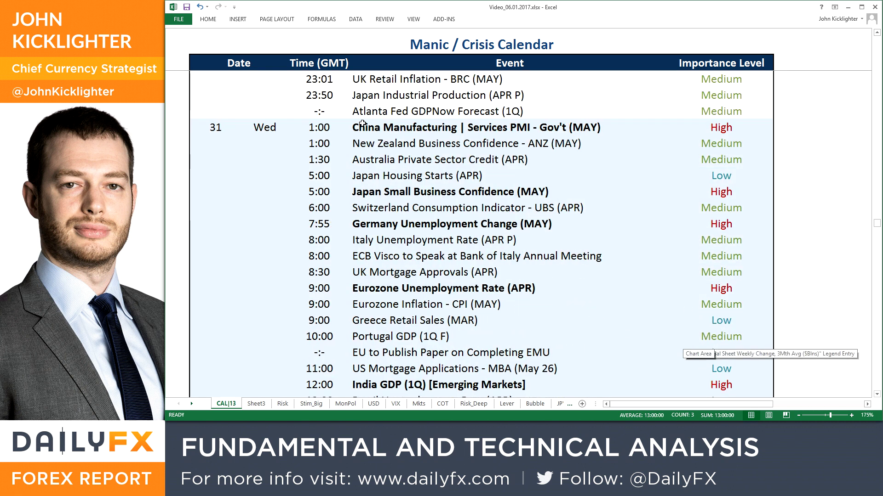
{"action": "left_click_drag", "start_coordinate": [347, 129], "coordinate": [671, 132]}
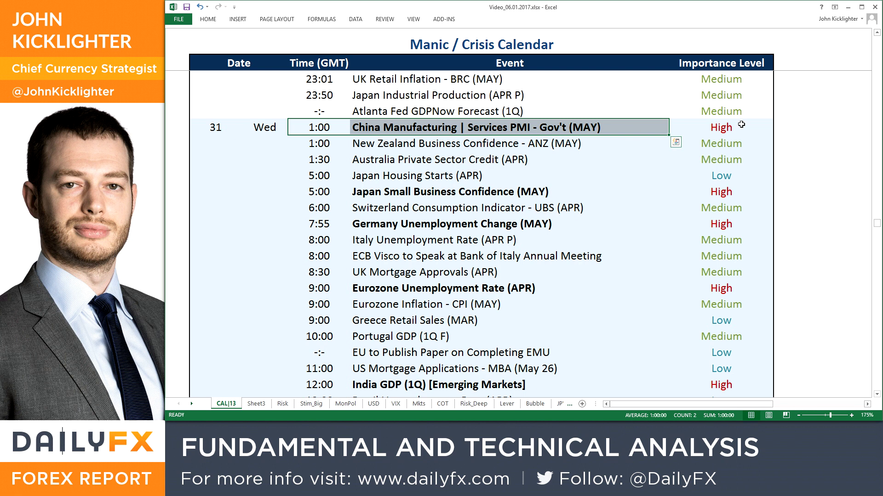
{"action": "scroll", "coordinate": [713, 191], "scroll_direction": "down", "scroll_amount": 4}
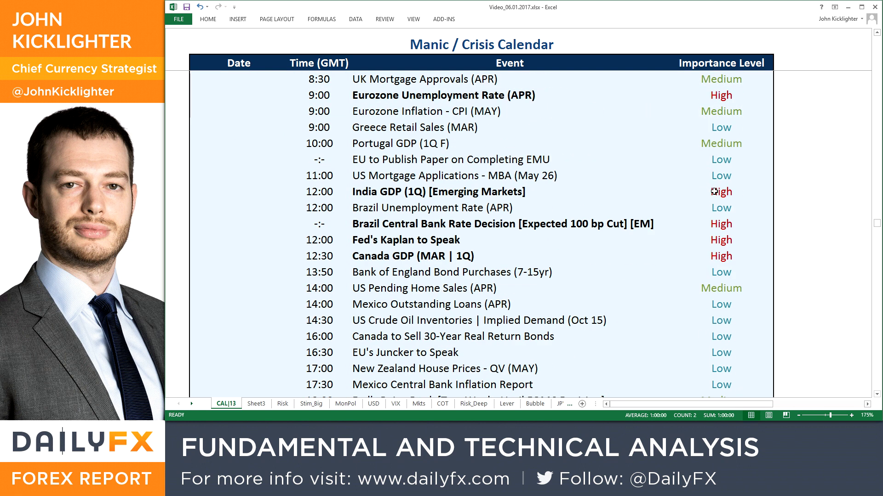
{"action": "left_click_drag", "start_coordinate": [326, 190], "coordinate": [662, 193]}
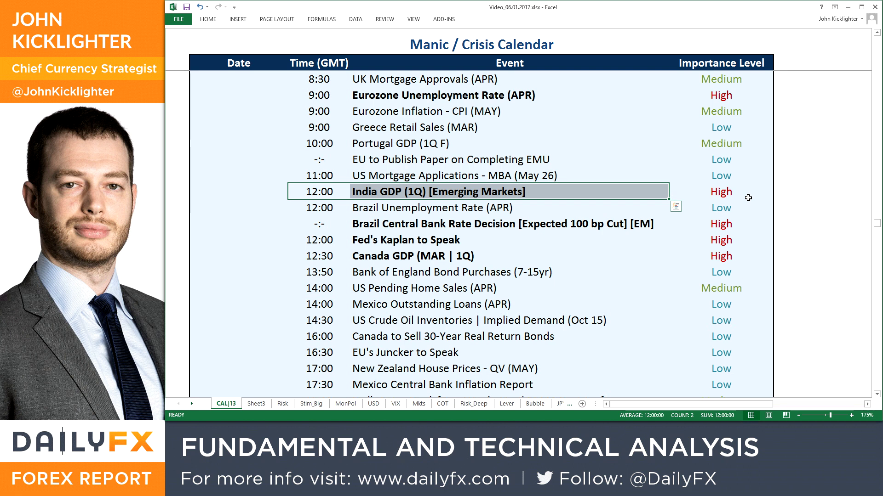
{"action": "scroll", "coordinate": [731, 223], "scroll_direction": "down", "scroll_amount": 8}
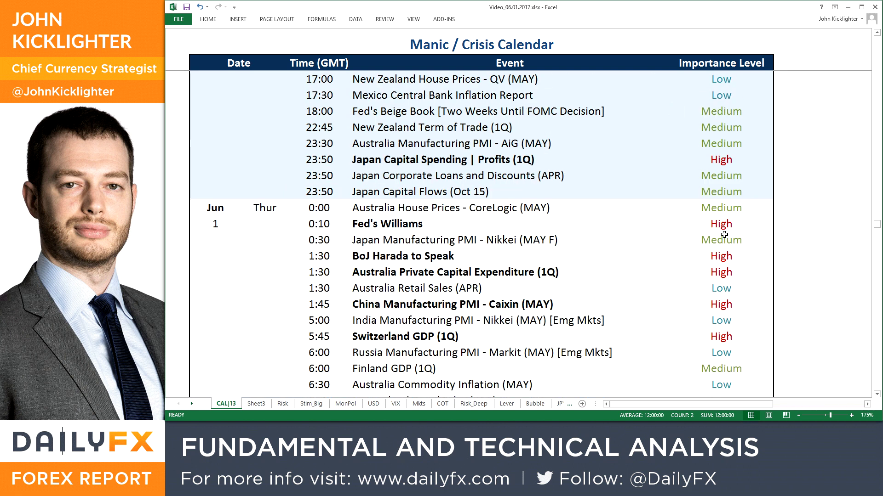
{"action": "scroll", "coordinate": [694, 287], "scroll_direction": "down", "scroll_amount": 4}
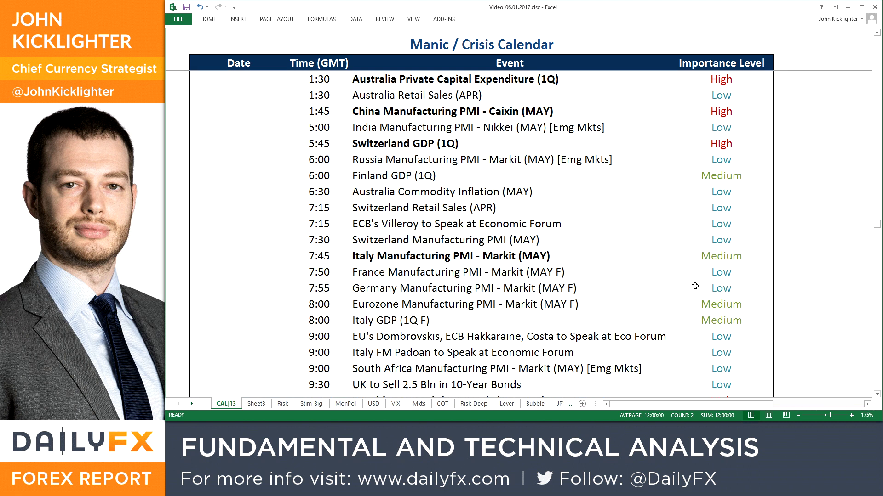
{"action": "left_click_drag", "start_coordinate": [327, 318], "coordinate": [511, 319]}
- Highlight 'Expected 100 bp Cut' in the Brazil Central Bank Rate Decision, then return to TradingView
{"action": "scroll", "coordinate": [510, 310], "scroll_direction": "up", "scroll_amount": 7}
{"action": "scroll", "coordinate": [510, 310], "scroll_direction": "up", "scroll_amount": 4}
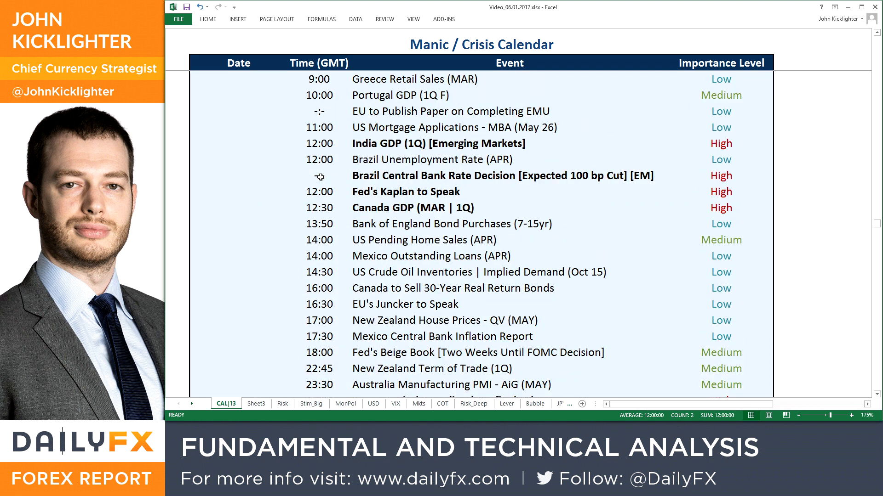
{"action": "left_click_drag", "start_coordinate": [321, 177], "coordinate": [391, 176]}
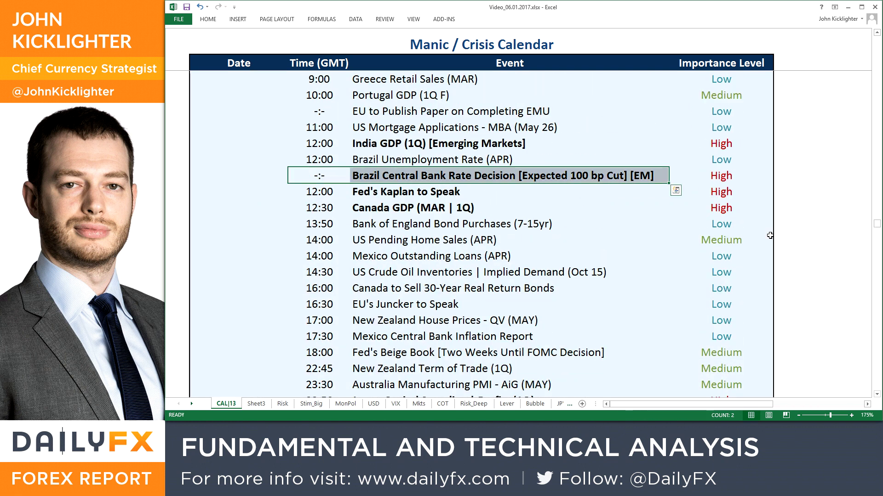
{"action": "left_click", "coordinate": [543, 176]}
{"action": "double_click", "coordinate": [543, 176]}
{"action": "left_click_drag", "start_coordinate": [521, 176], "coordinate": [626, 176]}
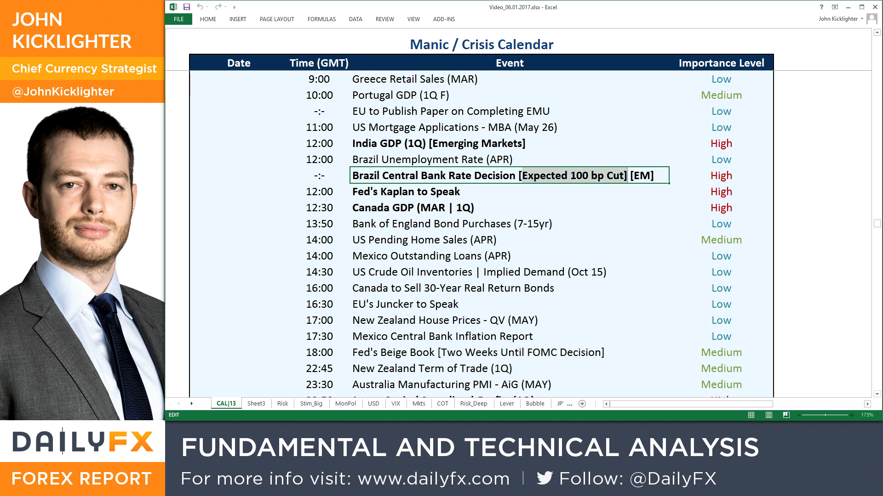
{"action": "key", "text": "alt+Tab"}
- Load the USDBRL daily chart, then return to the Excel event calendar
{"action": "type", "text": "USDBRL"}
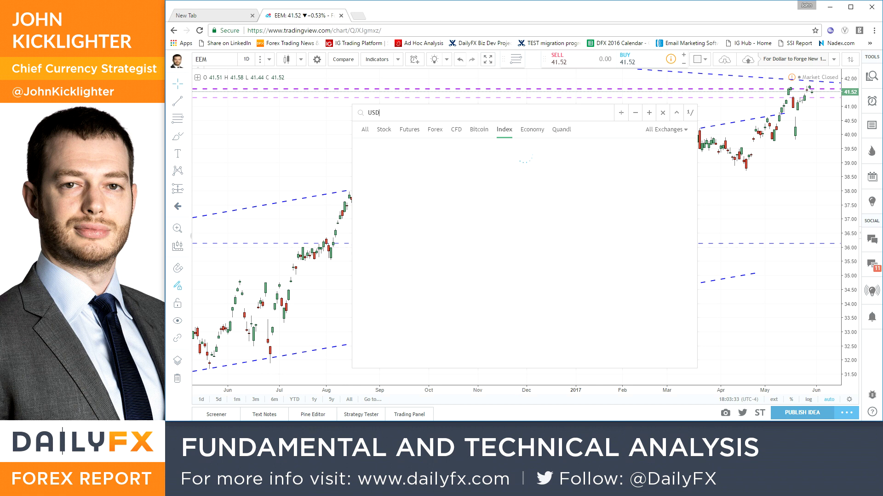
{"action": "key", "text": "Return"}
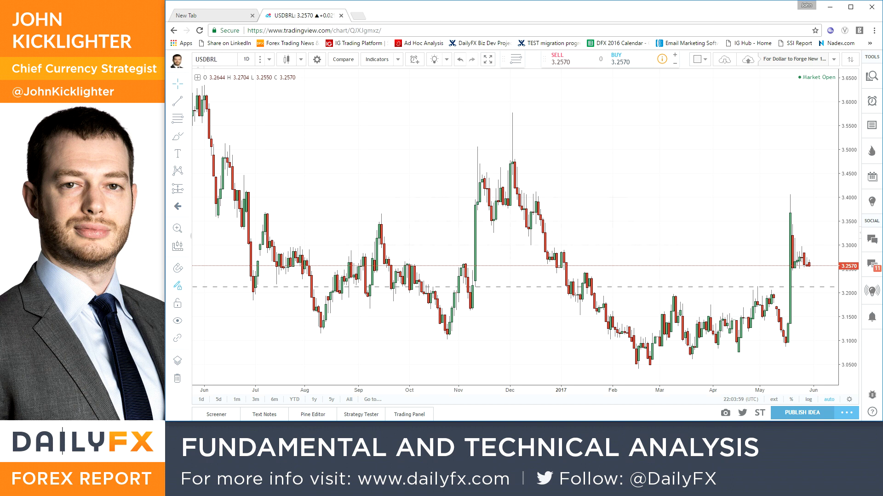
{"action": "key", "text": "alt+Tab"}
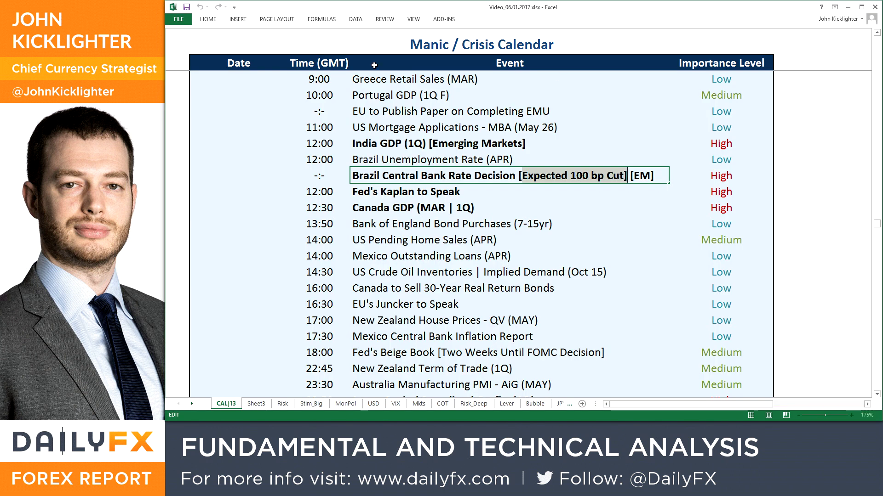
- Scroll through the Risk sheet's Market Sentiment and Performance charts, then open the CAL|13 calendar sheet
{"action": "left_click", "coordinate": [285, 405]}
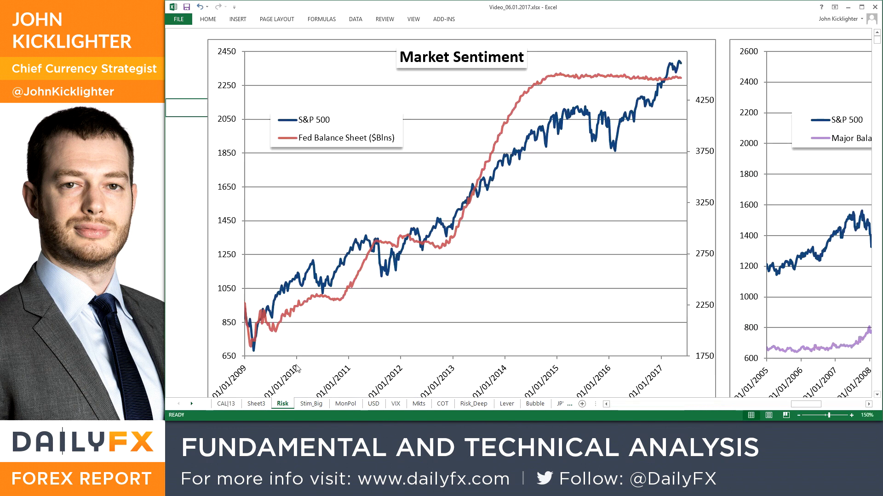
{"action": "scroll", "coordinate": [297, 369], "scroll_direction": "down", "scroll_amount": 9}
{"action": "scroll", "coordinate": [297, 369], "scroll_direction": "down", "scroll_amount": 1}
{"action": "scroll", "coordinate": [297, 369], "scroll_direction": "up", "scroll_amount": 1}
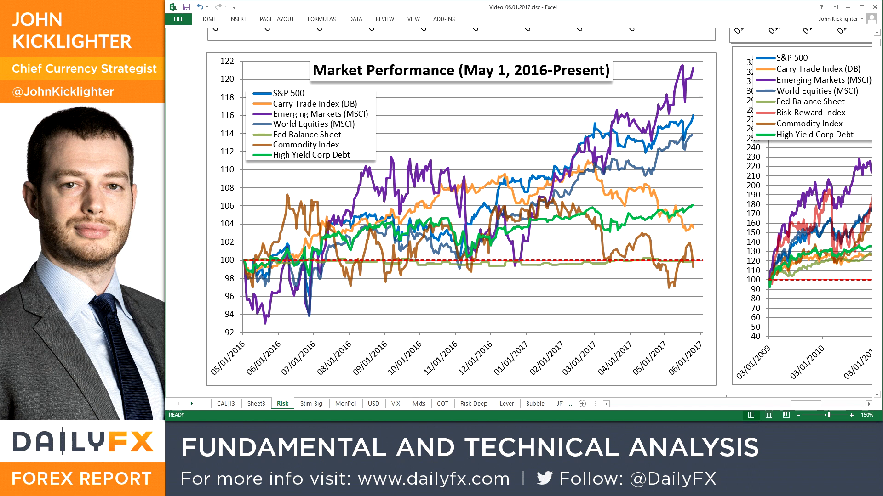
{"action": "left_click", "coordinate": [217, 407]}
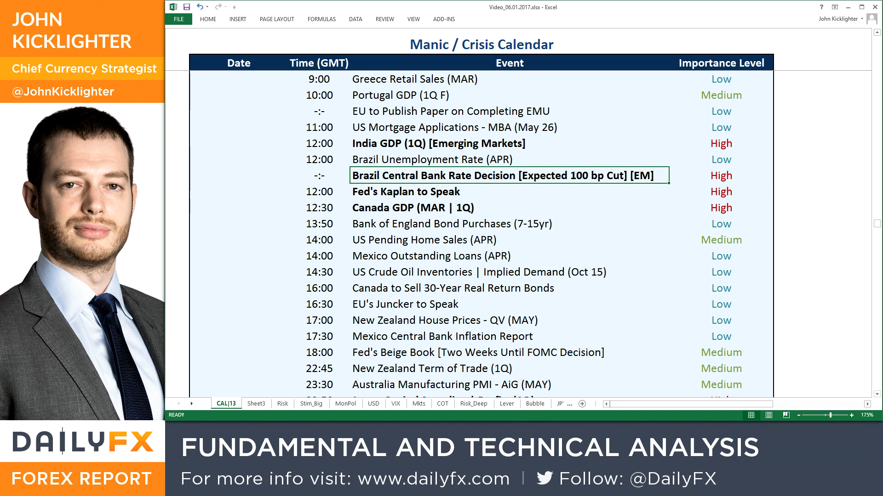
{"action": "scroll", "coordinate": [831, 164], "scroll_direction": "up", "scroll_amount": 6}
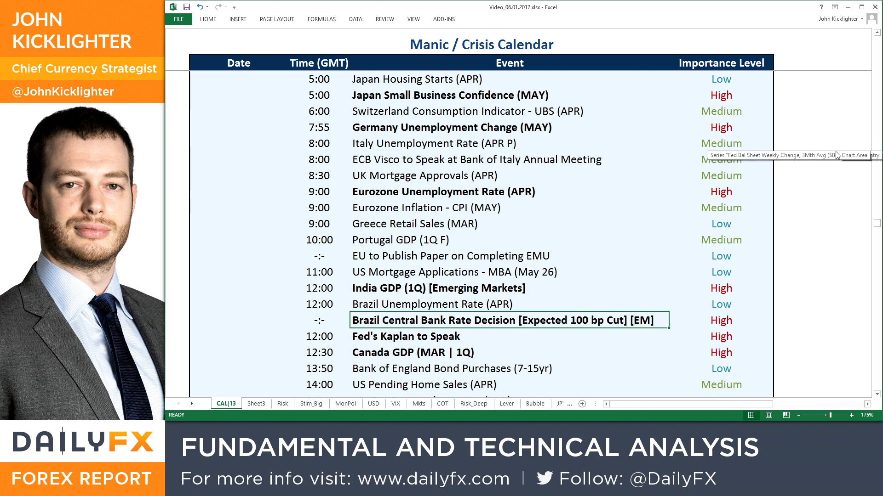
{"action": "scroll", "coordinate": [831, 165], "scroll_direction": "up", "scroll_amount": 1}
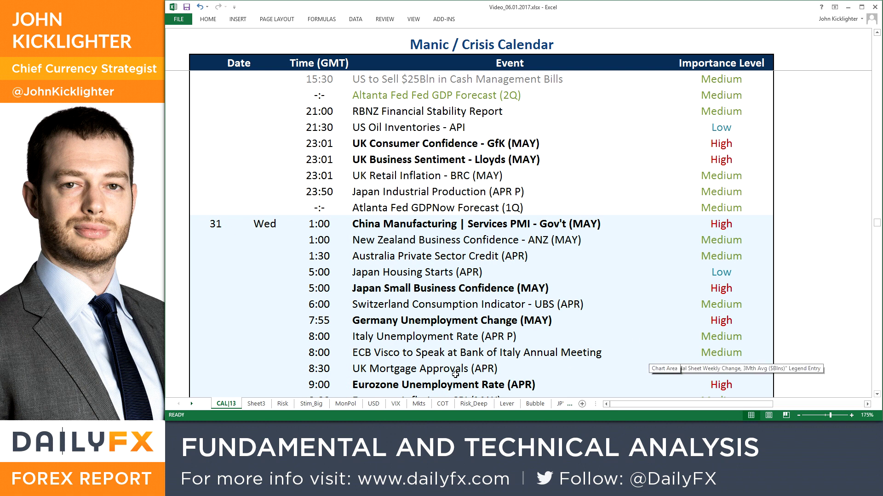
{"action": "left_click_drag", "start_coordinate": [430, 143], "coordinate": [429, 160]}
{"action": "scroll", "coordinate": [784, 332], "scroll_direction": "down", "scroll_amount": 1}
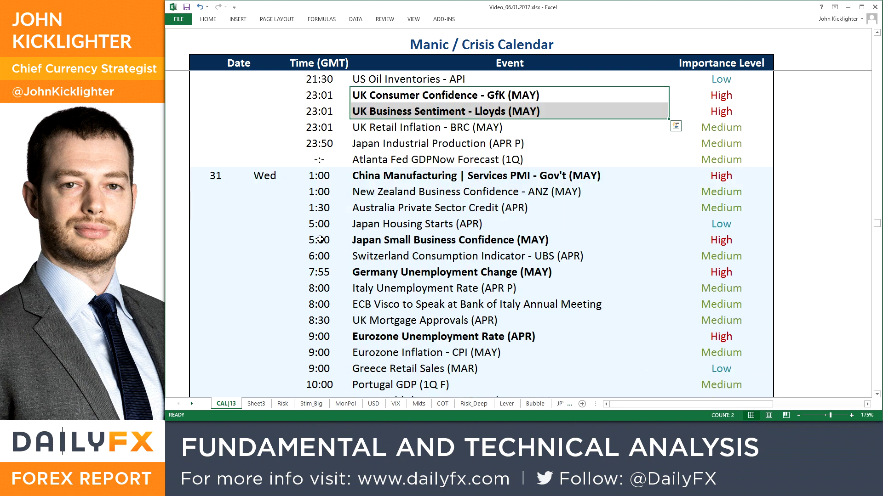
{"action": "left_click_drag", "start_coordinate": [319, 239], "coordinate": [368, 240]}
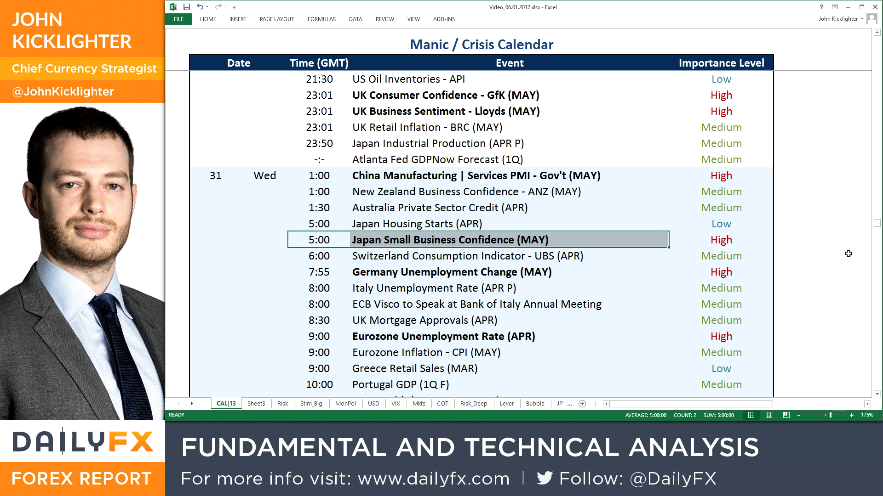
{"action": "scroll", "coordinate": [849, 254], "scroll_direction": "down", "scroll_amount": 1}
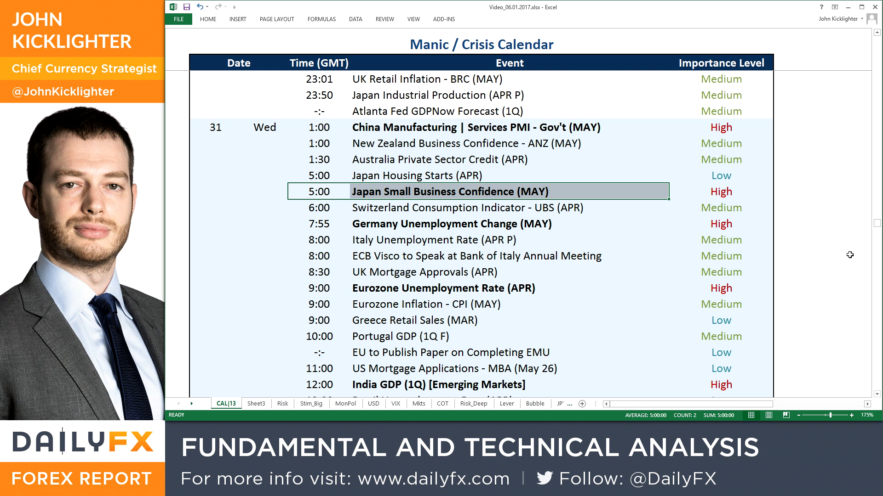
{"action": "left_click_drag", "start_coordinate": [332, 225], "coordinate": [460, 226]}
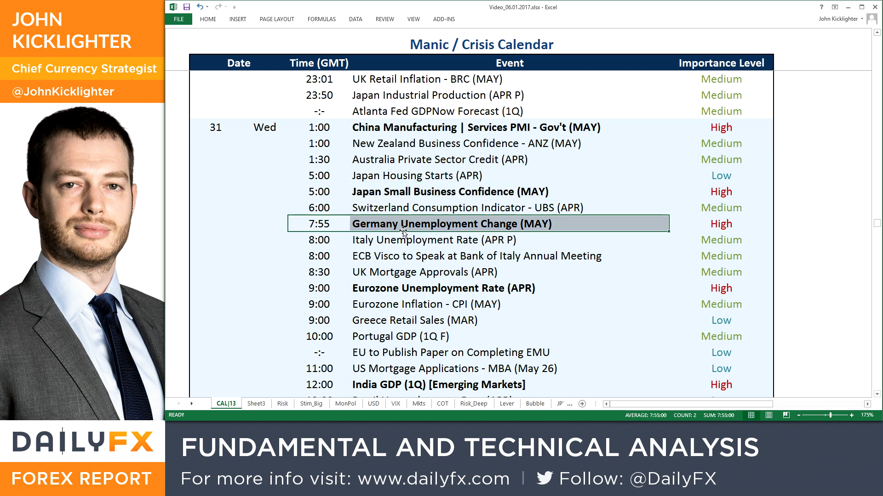
{"action": "left_click", "coordinate": [332, 288]}
{"action": "left_click_drag", "start_coordinate": [394, 291], "coordinate": [405, 289]}
{"action": "scroll", "coordinate": [717, 320], "scroll_direction": "down", "scroll_amount": 1}
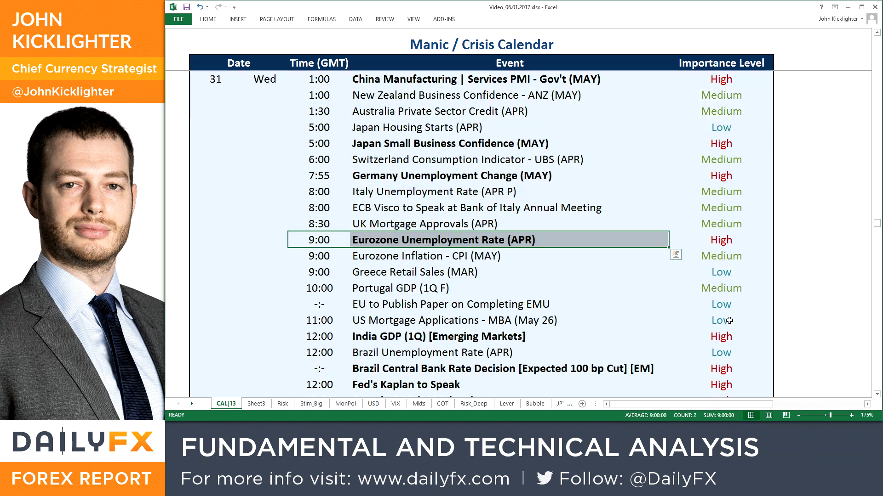
{"action": "scroll", "coordinate": [730, 321], "scroll_direction": "down", "scroll_amount": 1}
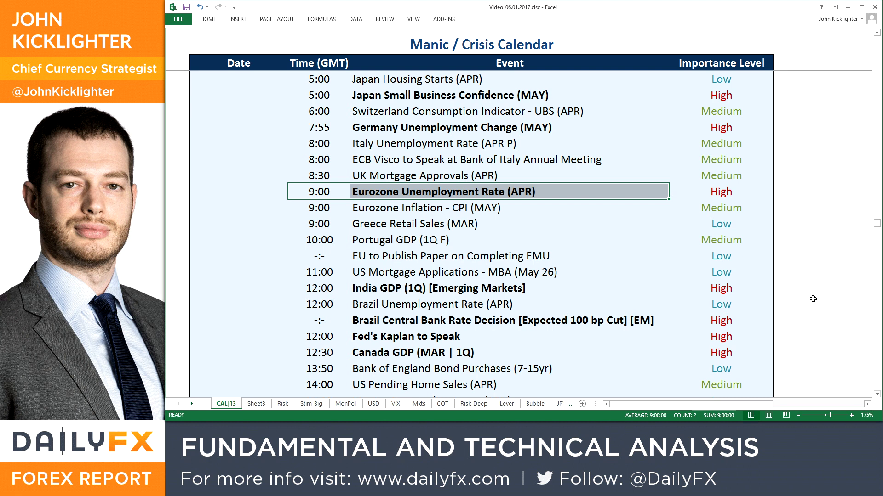
{"action": "scroll", "coordinate": [813, 298], "scroll_direction": "down", "scroll_amount": 2}
{"action": "left_click_drag", "start_coordinate": [344, 254], "coordinate": [432, 256]}
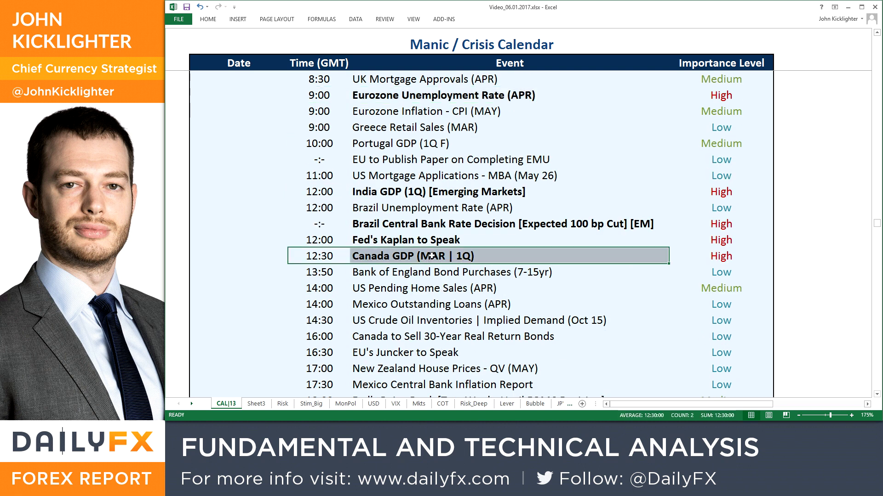
{"action": "key", "text": "alt+Tab"}
- Load the USDCAD daily chart and expand its overlay legend
{"action": "type", "text": "USDCAD"}
{"action": "key", "text": "Return"}
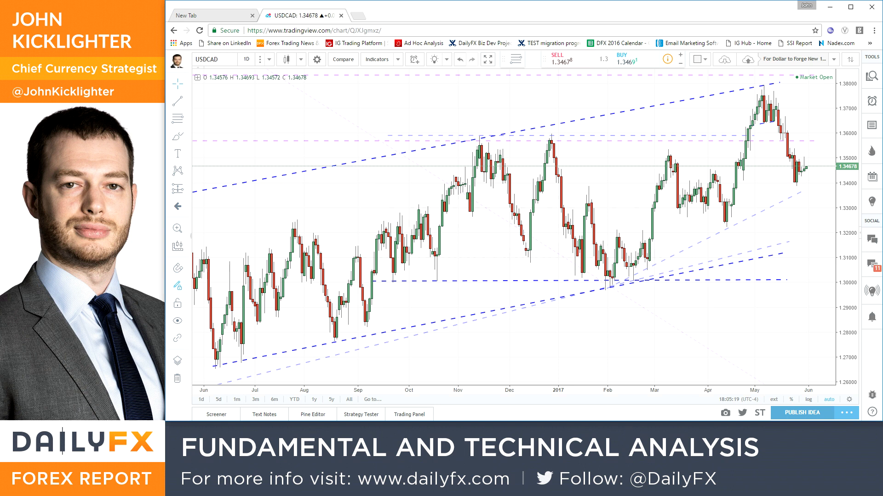
{"action": "left_click", "coordinate": [196, 77]}
- Replace the SPX comparison overlay with 1/CL1!, left hidden, then return to Excel
{"action": "left_click", "coordinate": [239, 115]}
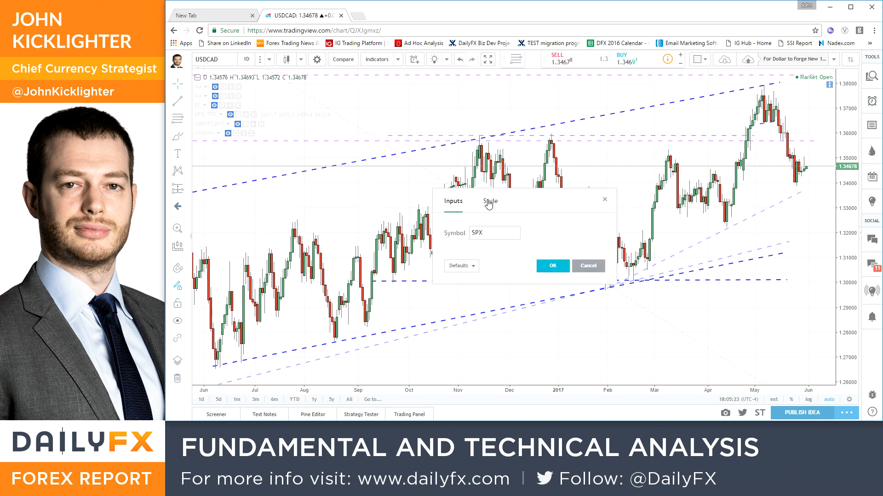
{"action": "left_click", "coordinate": [492, 236]}
{"action": "key", "text": "BackSpace"}
{"action": "key", "text": "BackSpace"}
{"action": "key", "text": "BackSpace"}
{"action": "type", "text": "1/CL1"}
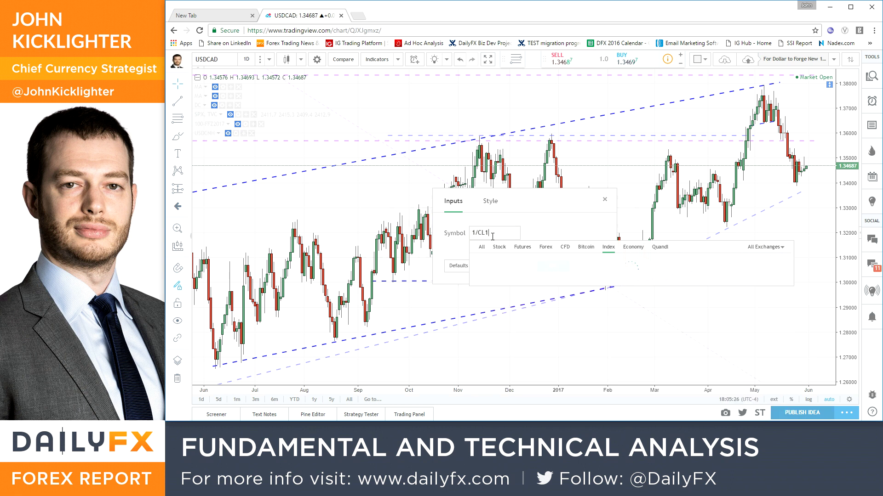
{"action": "key", "text": "Return"}
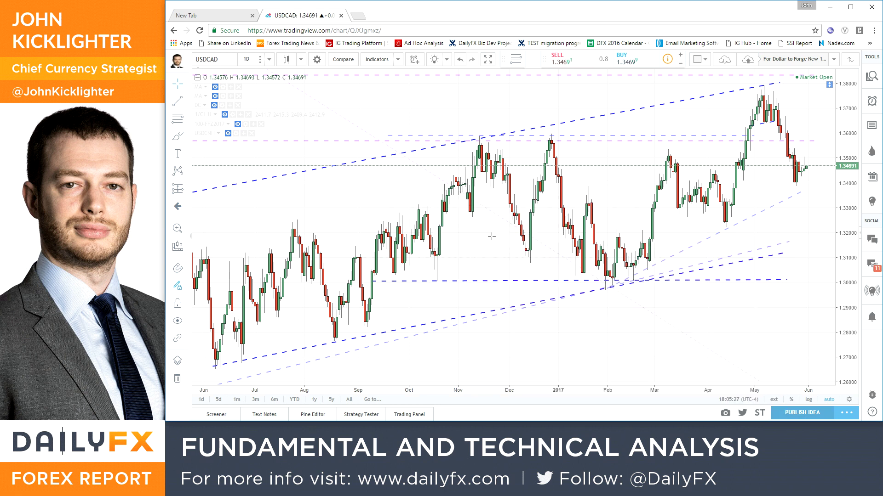
{"action": "left_click", "coordinate": [224, 115]}
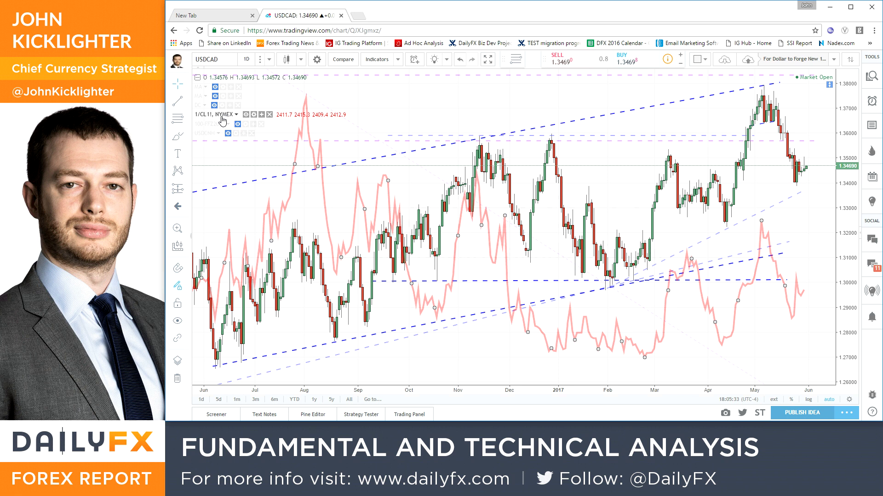
{"action": "left_click", "coordinate": [246, 114]}
{"action": "left_click", "coordinate": [197, 77]}
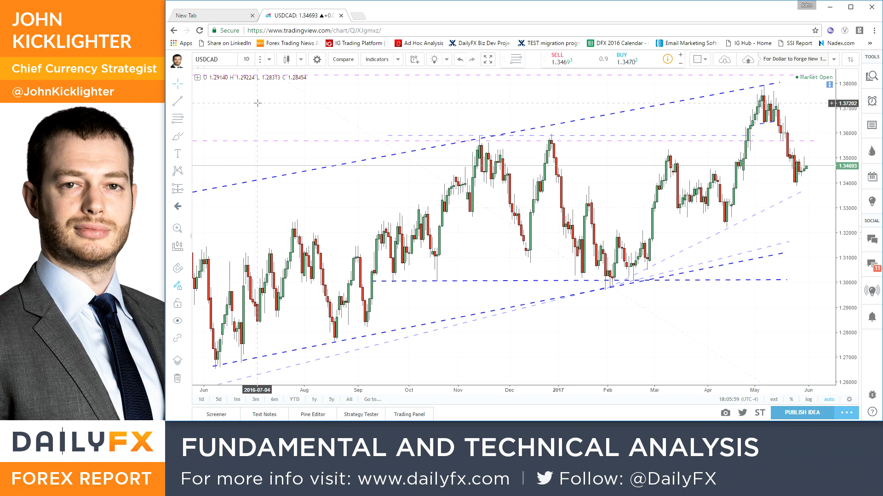
{"action": "key", "text": "alt+Tab"}
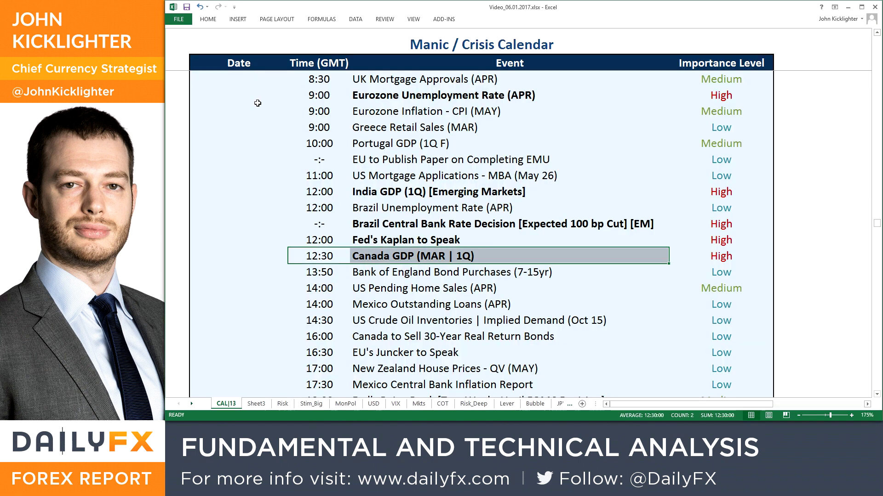
{"action": "scroll", "coordinate": [365, 315], "scroll_direction": "up", "scroll_amount": 5}
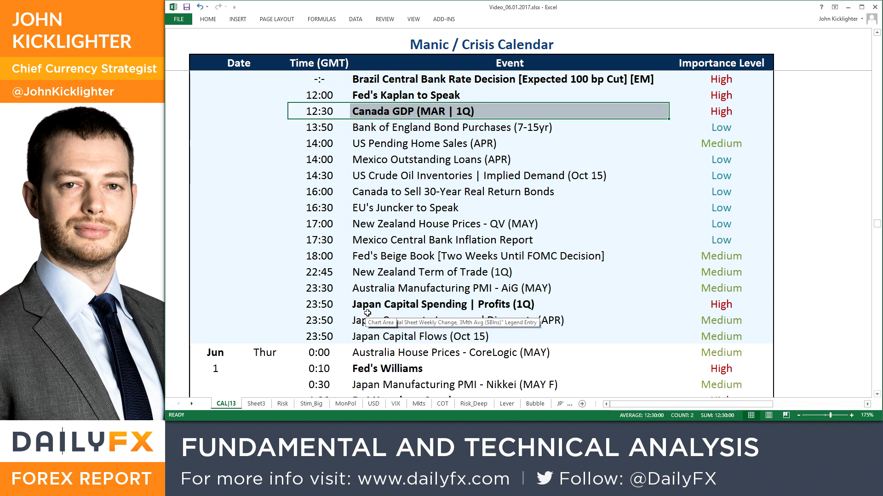
{"action": "scroll", "coordinate": [670, 242], "scroll_direction": "up", "scroll_amount": 2}
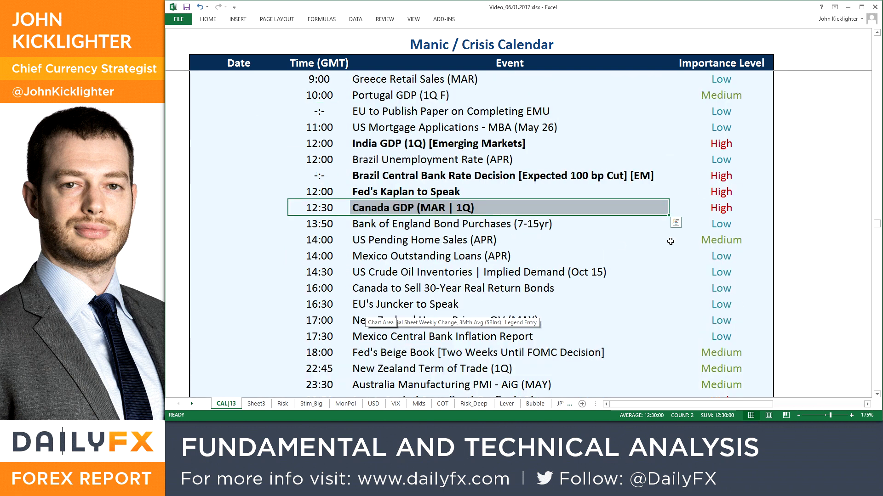
{"action": "left_click", "coordinate": [714, 289]}
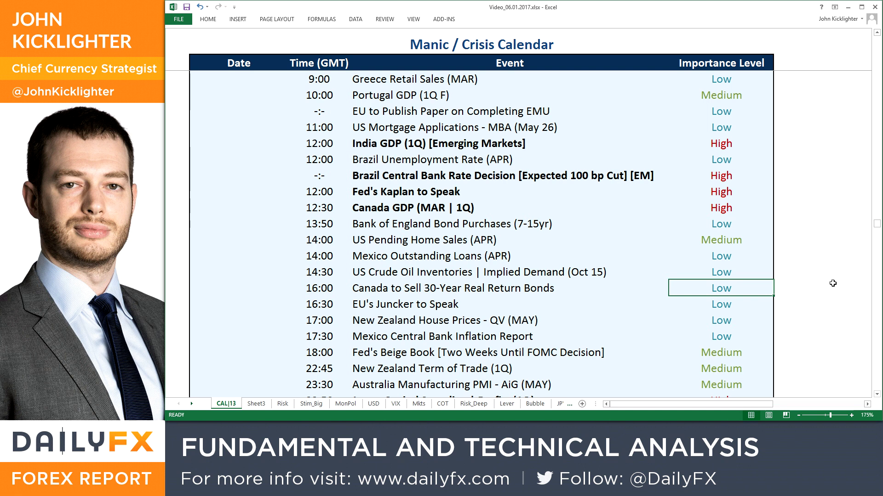
{"action": "scroll", "coordinate": [832, 283], "scroll_direction": "up", "scroll_amount": 11}
{"action": "scroll", "coordinate": [837, 281], "scroll_direction": "up", "scroll_amount": 3}
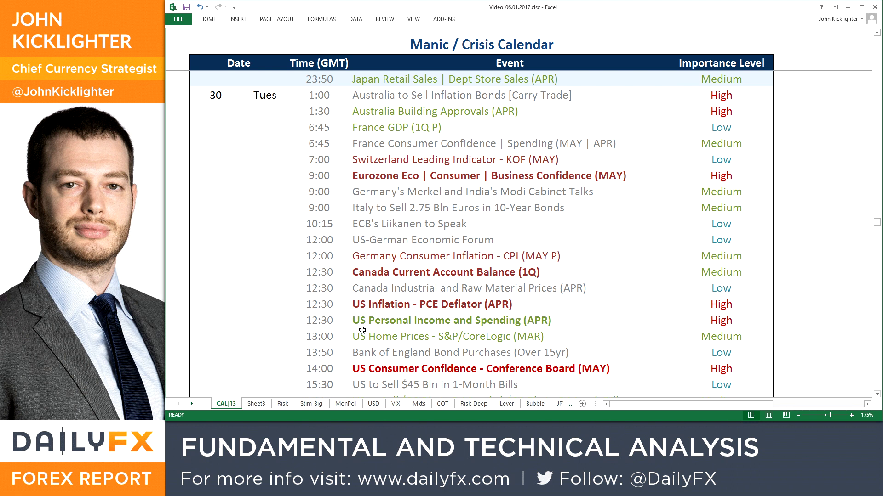
{"action": "left_click_drag", "start_coordinate": [306, 336], "coordinate": [629, 336]}
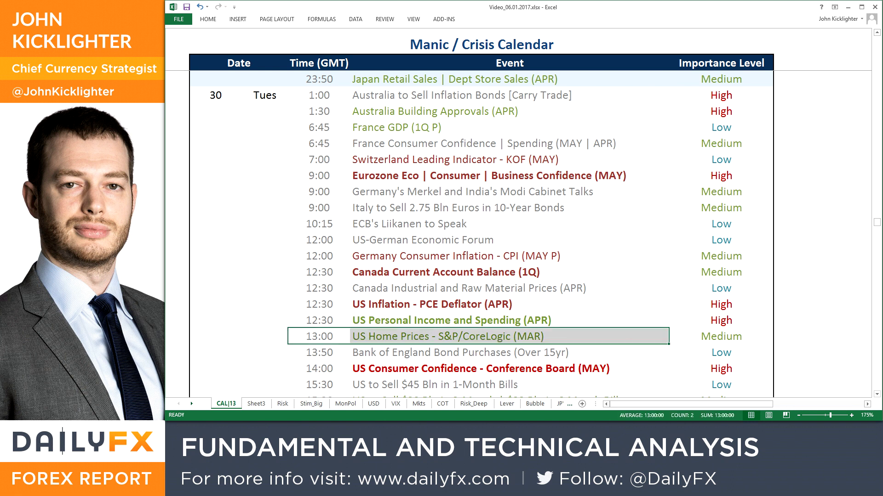
{"action": "left_click_drag", "start_coordinate": [322, 328], "coordinate": [714, 321]}
{"action": "scroll", "coordinate": [818, 298], "scroll_direction": "down", "scroll_amount": 1}
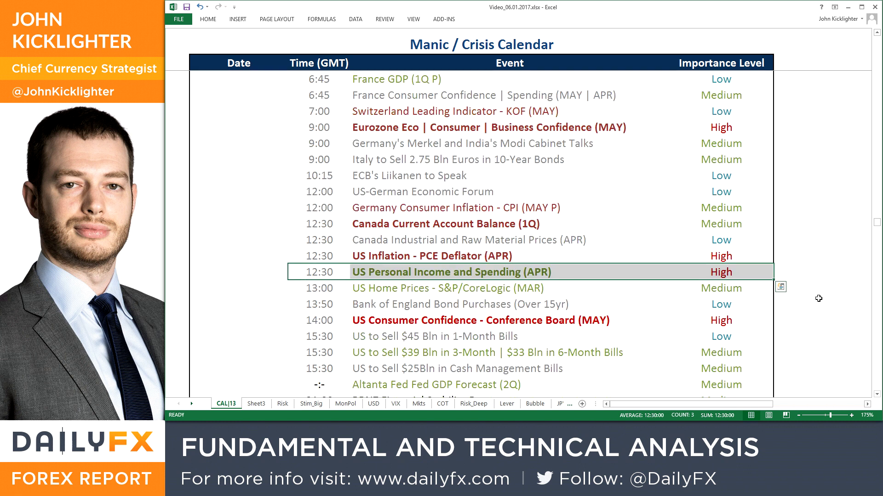
{"action": "mouse_move", "coordinate": [324, 265]}
{"action": "left_mouse_down"}
{"action": "mouse_move", "coordinate": [528, 260]}
{"action": "mouse_move", "coordinate": [322, 257]}
{"action": "left_mouse_up"}
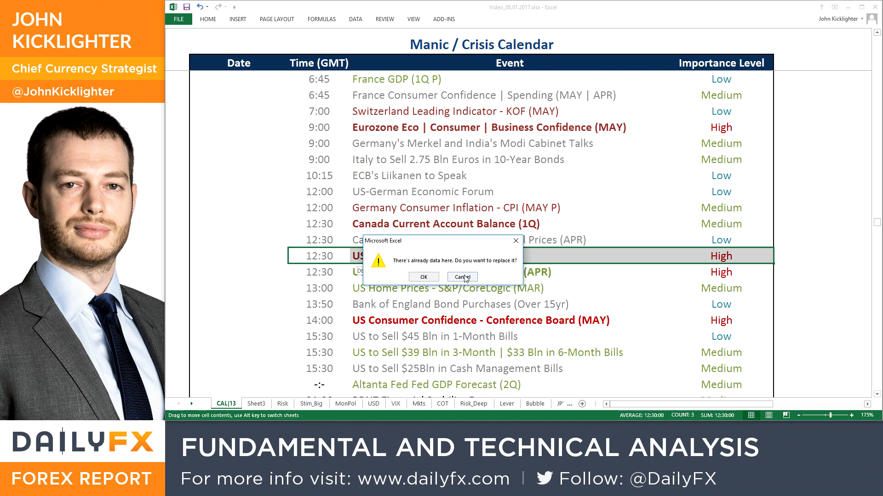
{"action": "left_click", "coordinate": [462, 276]}
{"action": "left_click", "coordinate": [541, 289]}
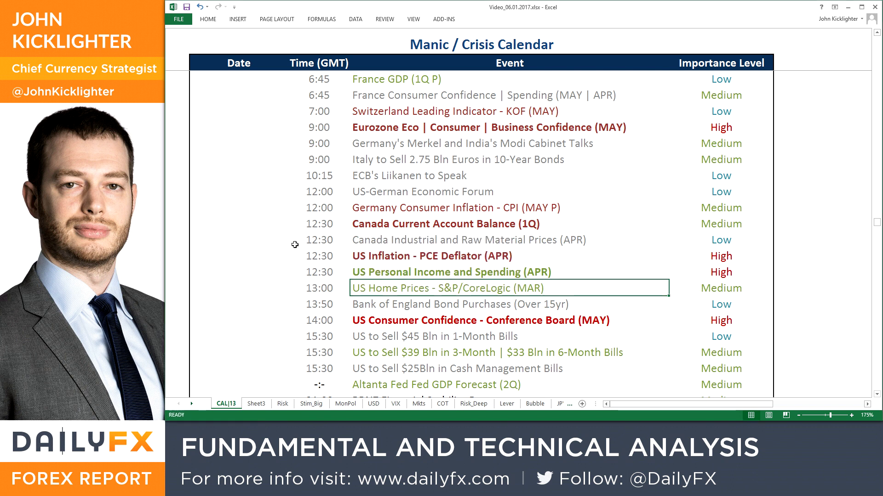
{"action": "left_click_drag", "start_coordinate": [332, 257], "coordinate": [706, 248]}
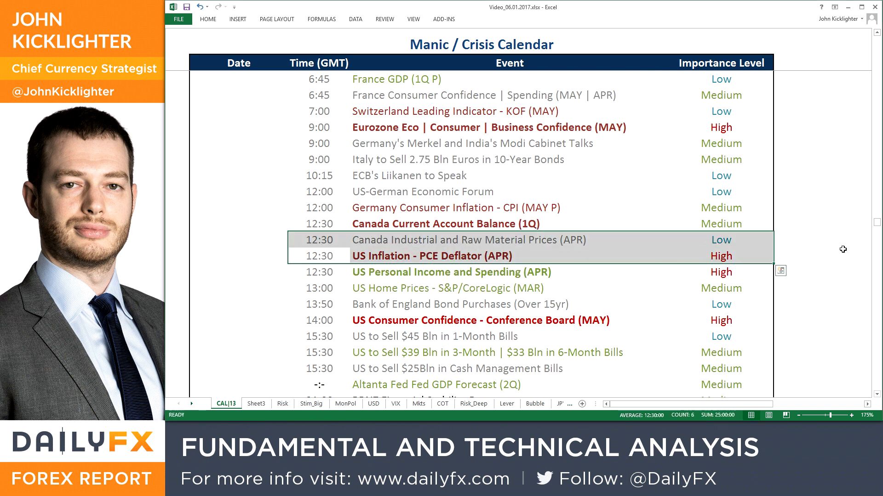
{"action": "left_click_drag", "start_coordinate": [315, 255], "coordinate": [754, 262]}
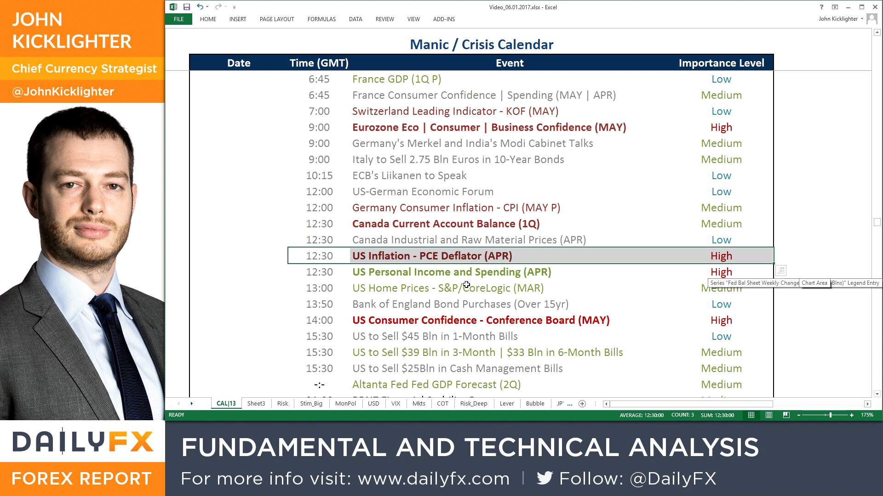
{"action": "left_click_drag", "start_coordinate": [312, 321], "coordinate": [456, 317]}
{"action": "left_click_drag", "start_coordinate": [671, 320], "coordinate": [758, 329]}
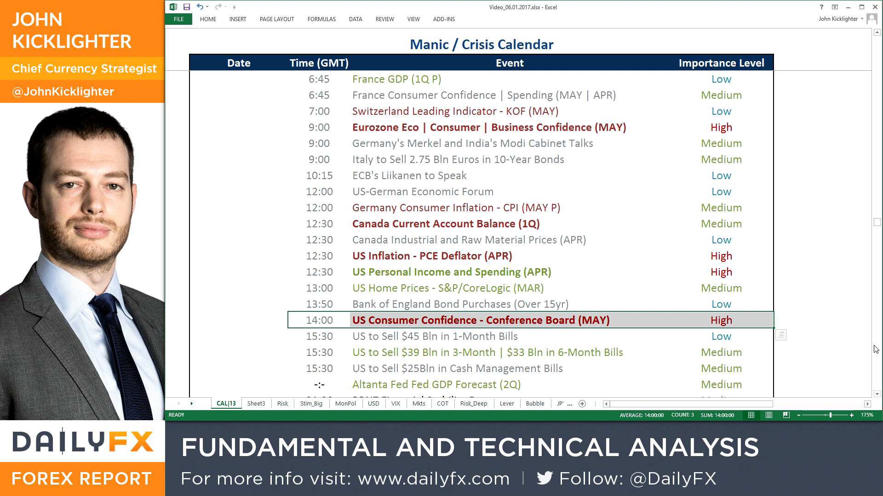
{"action": "scroll", "coordinate": [875, 349], "scroll_direction": "down", "scroll_amount": 10}
{"action": "scroll", "coordinate": [875, 350], "scroll_direction": "down", "scroll_amount": 4}
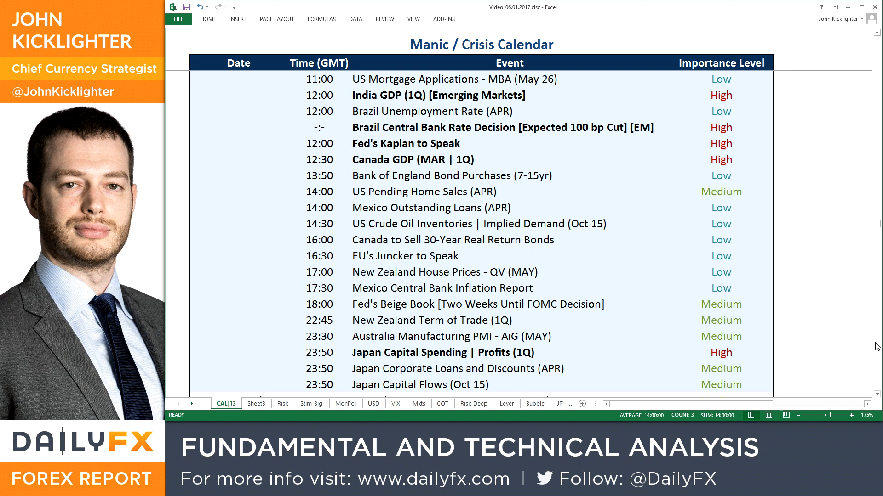
- Select the Fed's Kaplan, Canada GDP and 18:00 Beige Book rows, then switch to TradingView
{"action": "left_click_drag", "start_coordinate": [299, 143], "coordinate": [653, 161]}
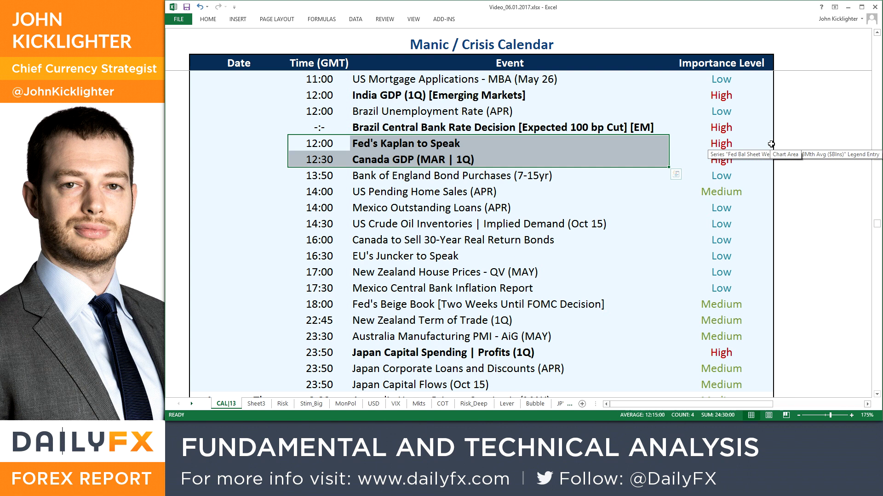
{"action": "left_click_drag", "start_coordinate": [330, 303], "coordinate": [719, 301]}
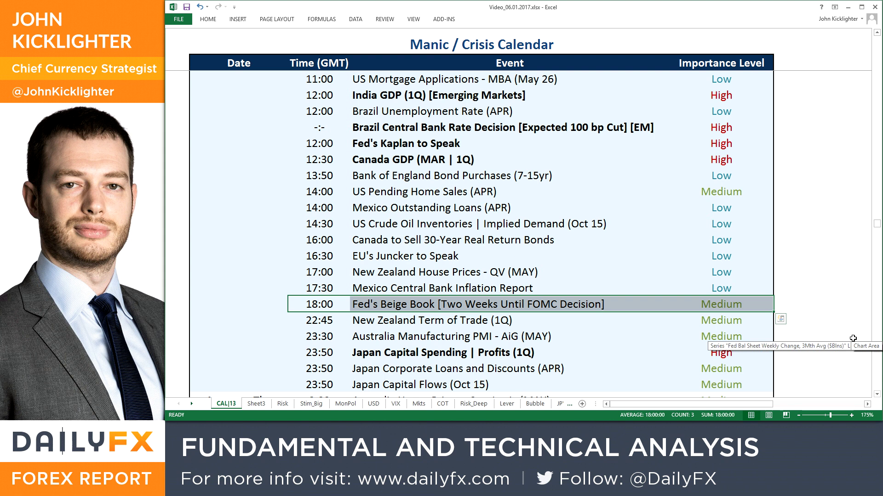
{"action": "key", "text": "alt+Tab"}
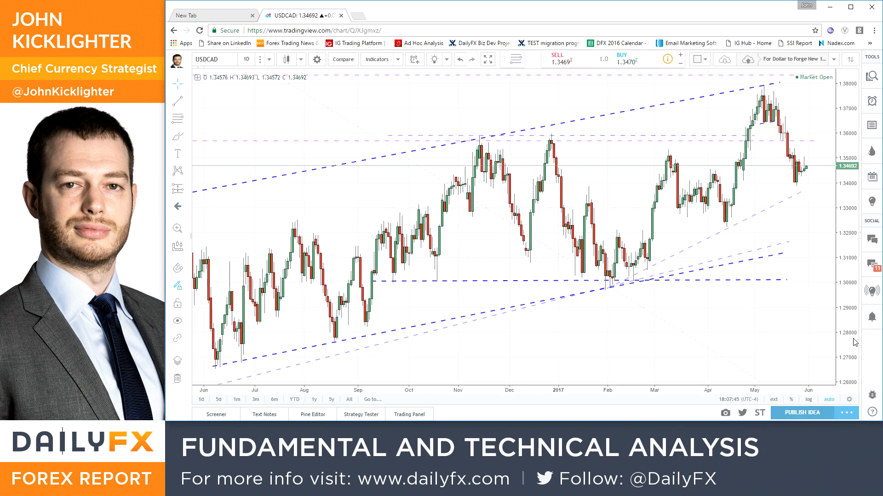
- Chart the DXY dollar index, then switch the chart to EURUSD
{"action": "type", "text": "DXY"}
{"action": "key", "text": "Return"}
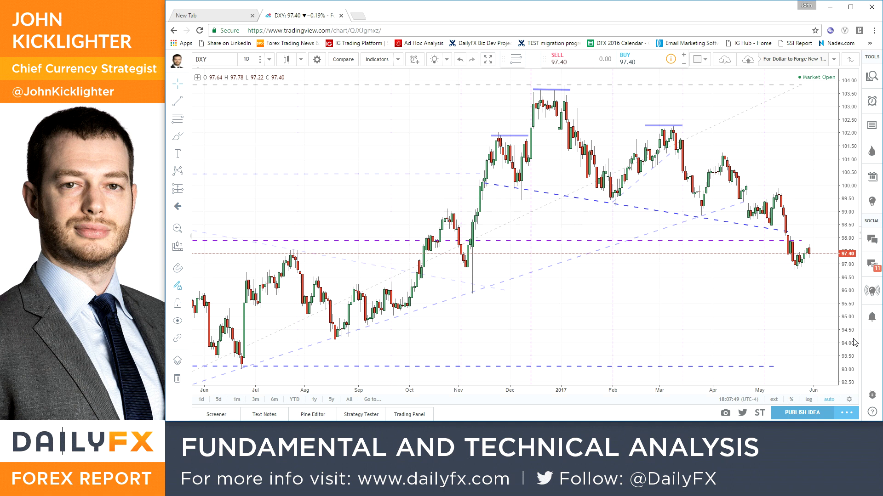
{"action": "type", "text": "EURUSD"}
{"action": "key", "text": "Return"}
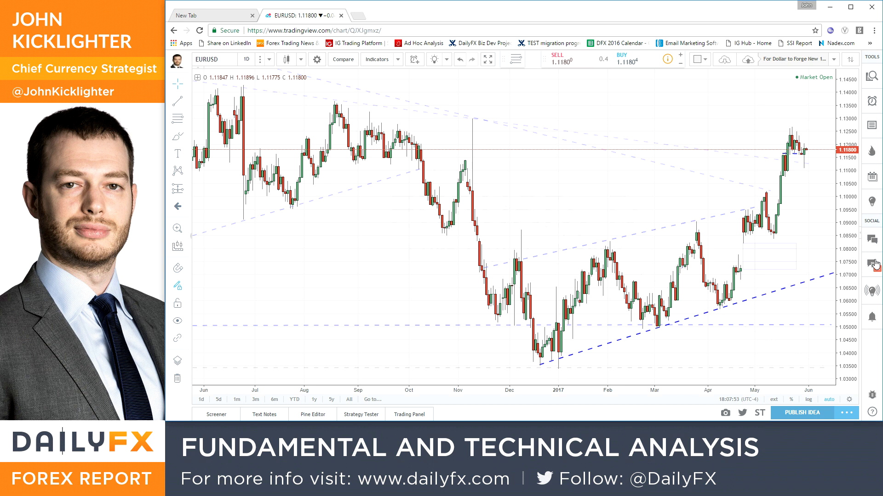
{"action": "scroll", "coordinate": [643, 226], "scroll_direction": "down", "scroll_amount": 4}
{"action": "scroll", "coordinate": [643, 227], "scroll_direction": "down", "scroll_amount": 3}
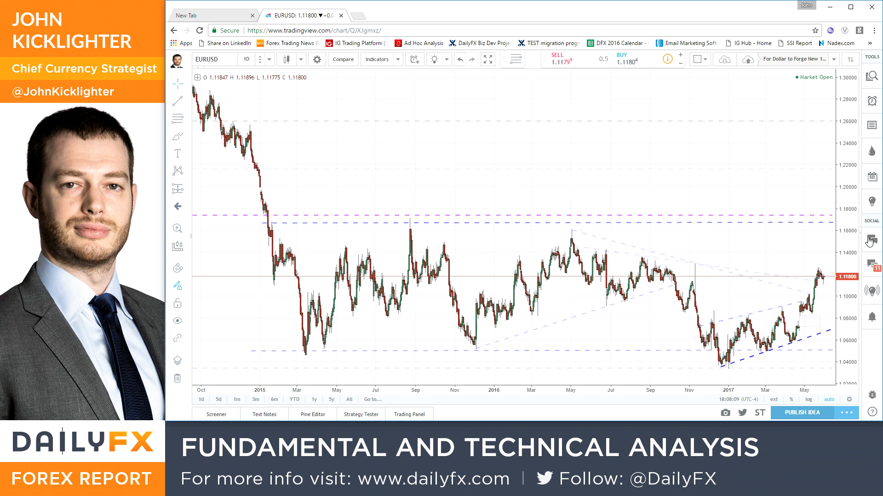
{"action": "scroll", "coordinate": [633, 309], "scroll_direction": "up", "scroll_amount": 3}
{"action": "scroll", "coordinate": [633, 309], "scroll_direction": "up", "scroll_amount": 1}
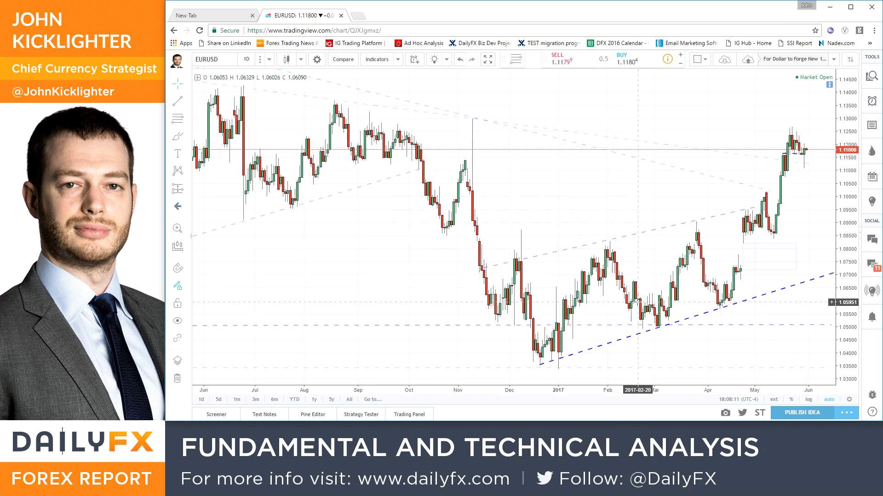
{"action": "scroll", "coordinate": [637, 303], "scroll_direction": "up", "scroll_amount": 1}
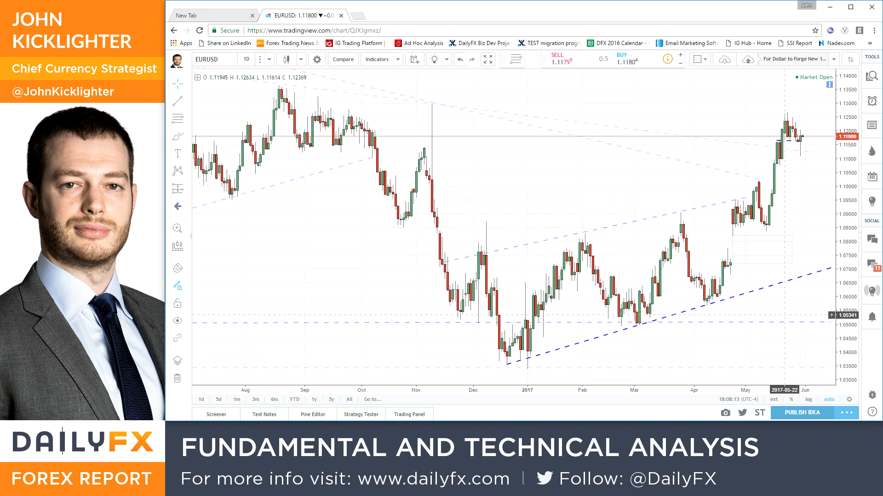